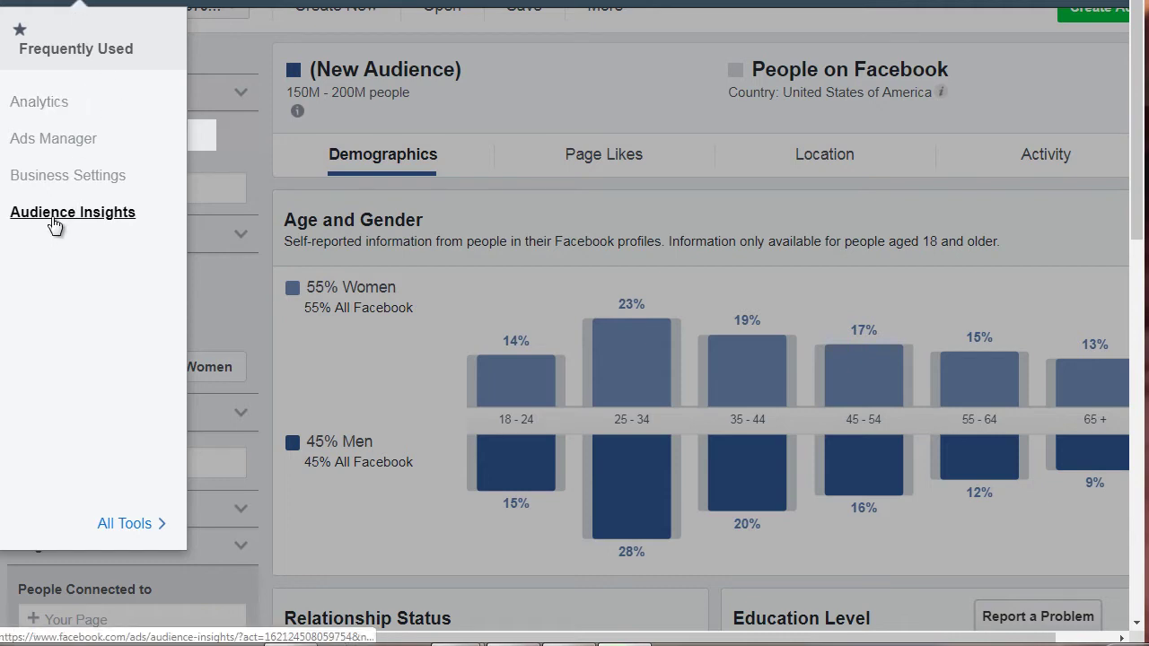
# Step: Close the tools list and look over the available audience filters, from location down to connections
pyautogui.click(290, 229)
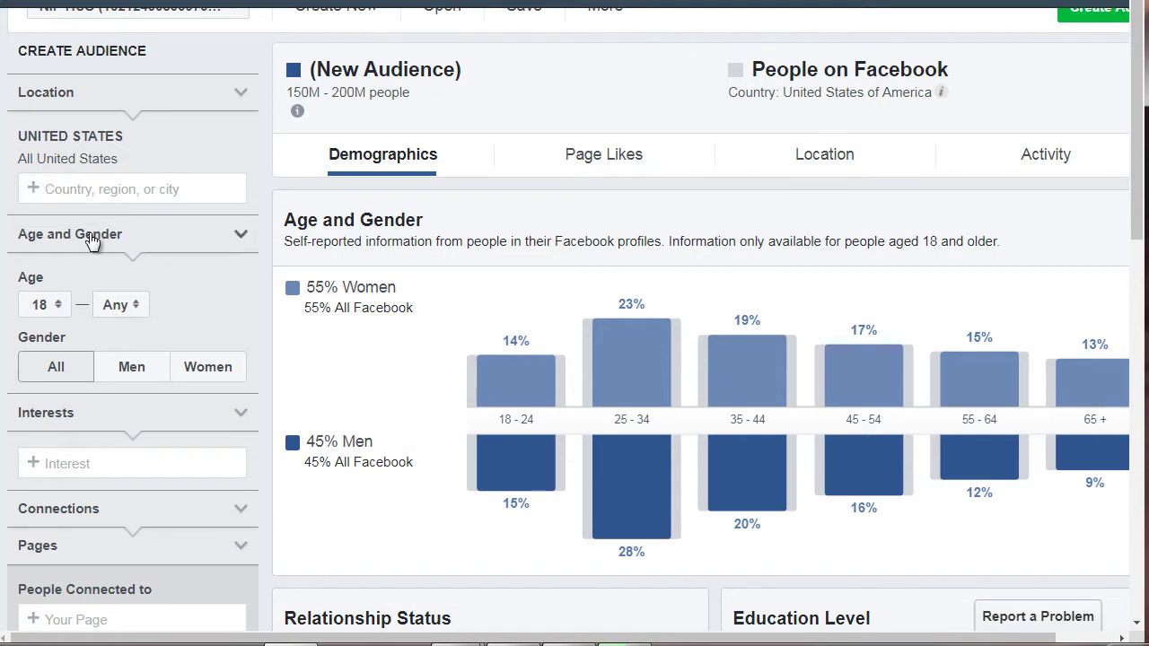
pyautogui.scroll(-3, 144, 282)
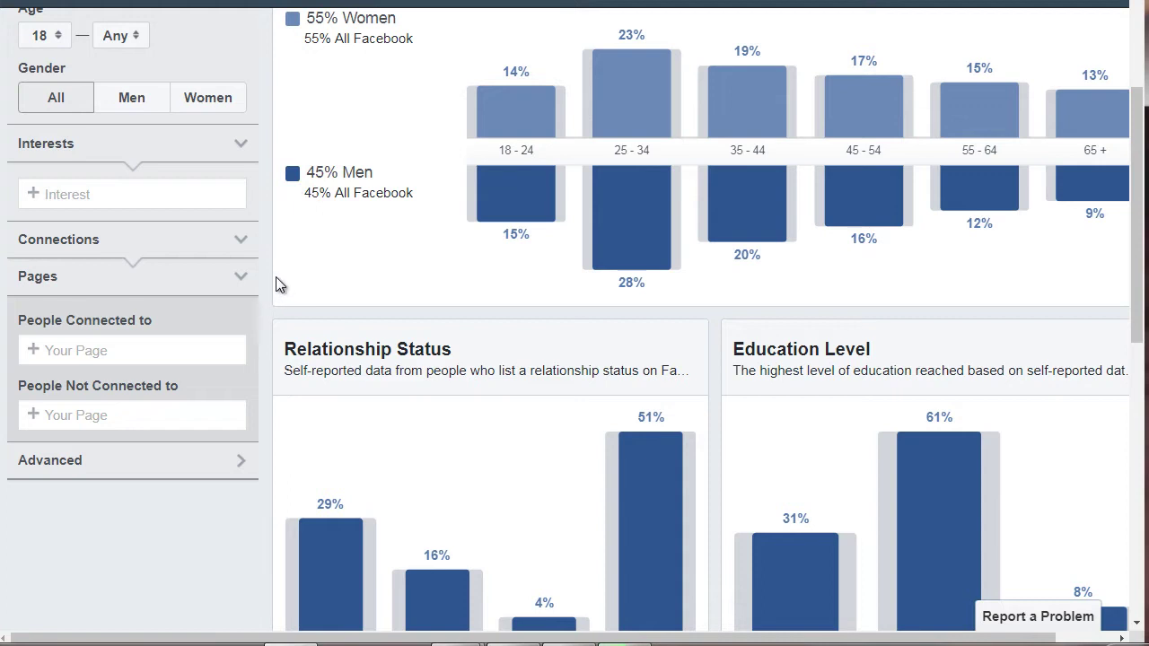
pyautogui.scroll(1, 275, 286)
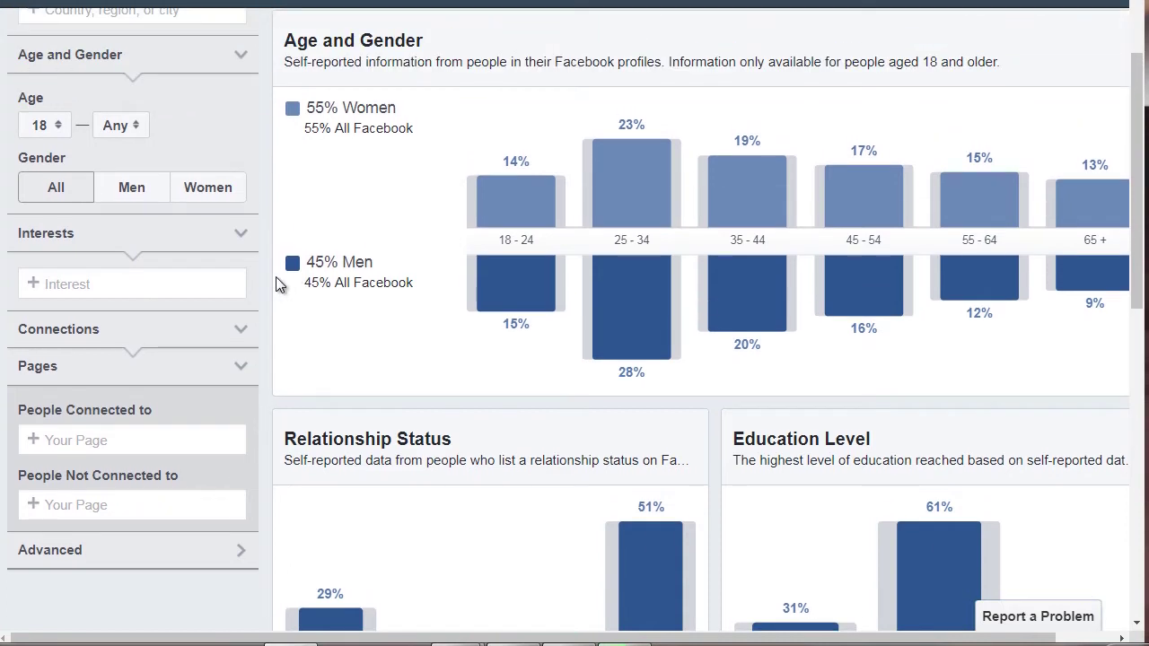
pyautogui.scroll(1, 1130, 79)
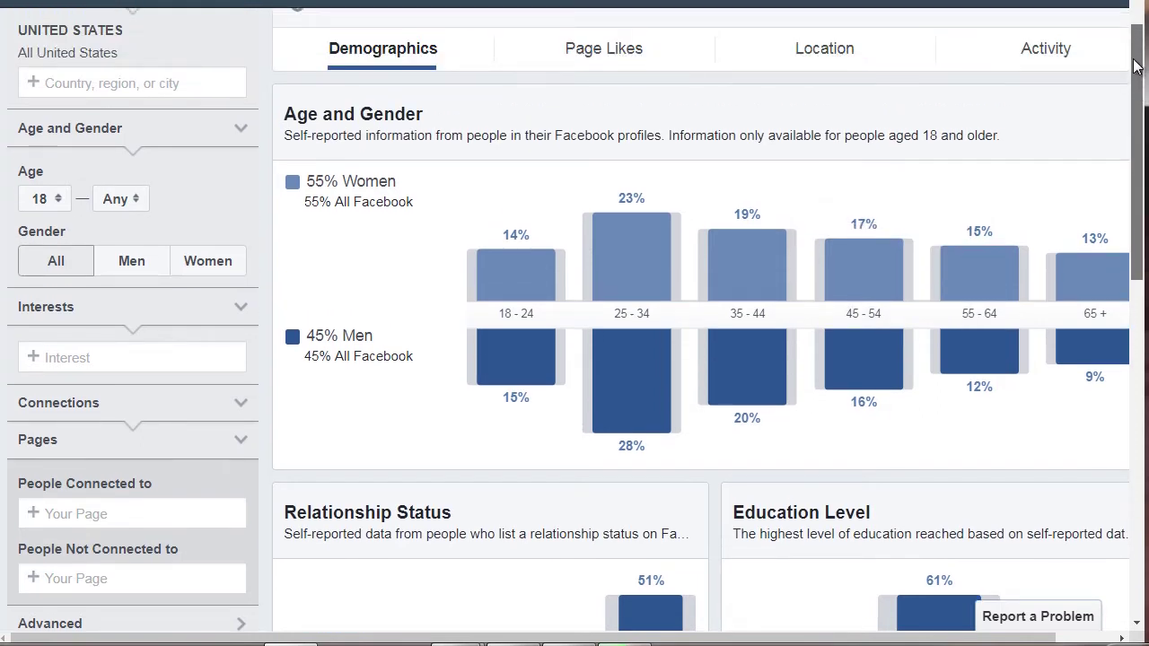
pyautogui.moveTo(1133, 67); pyautogui.dragTo(1133, 52)
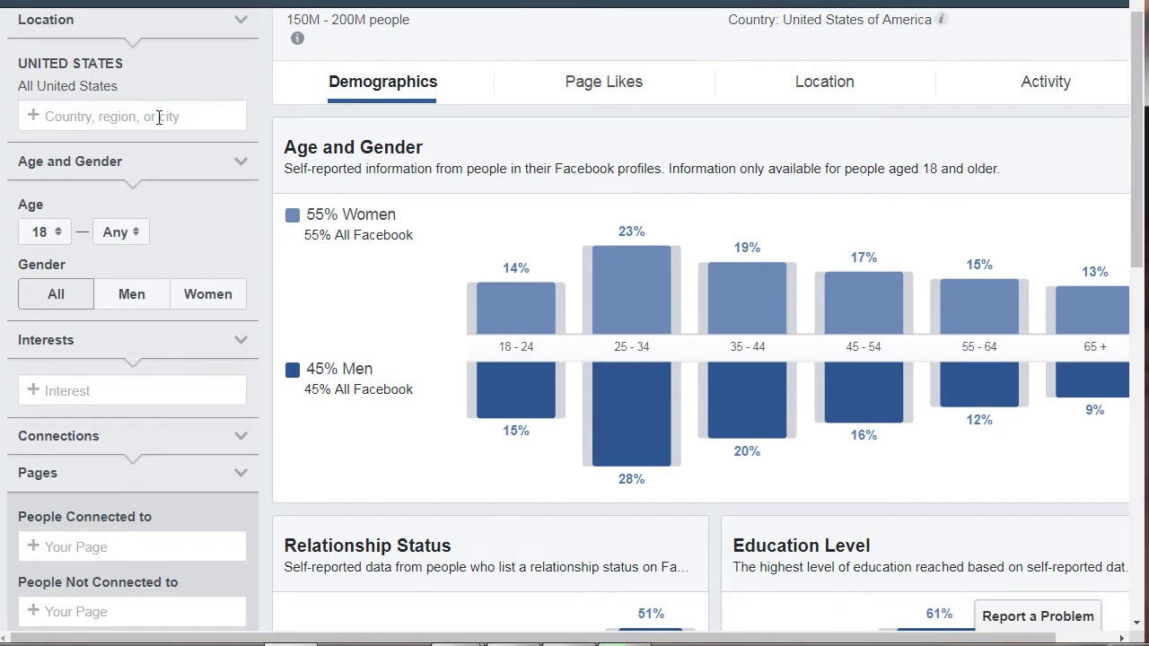
# Step: Remove United States from the audience's locations and search for Australia as a location
pyautogui.moveTo(58, 79)
pyautogui.click(241, 87)
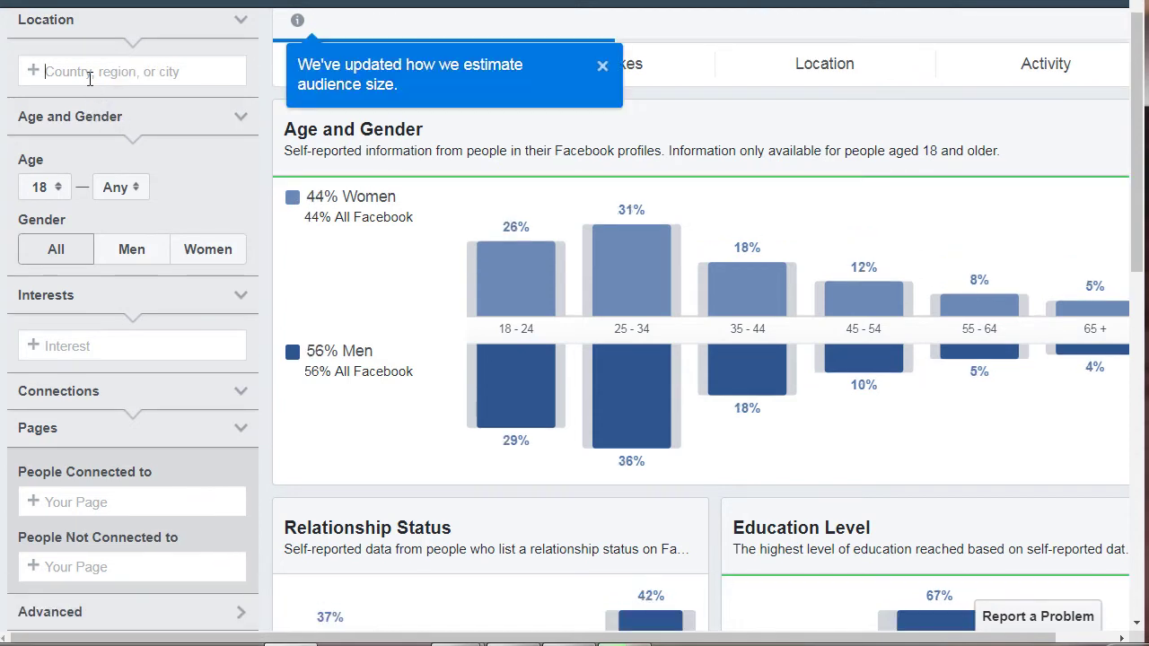
pyautogui.write('australia')
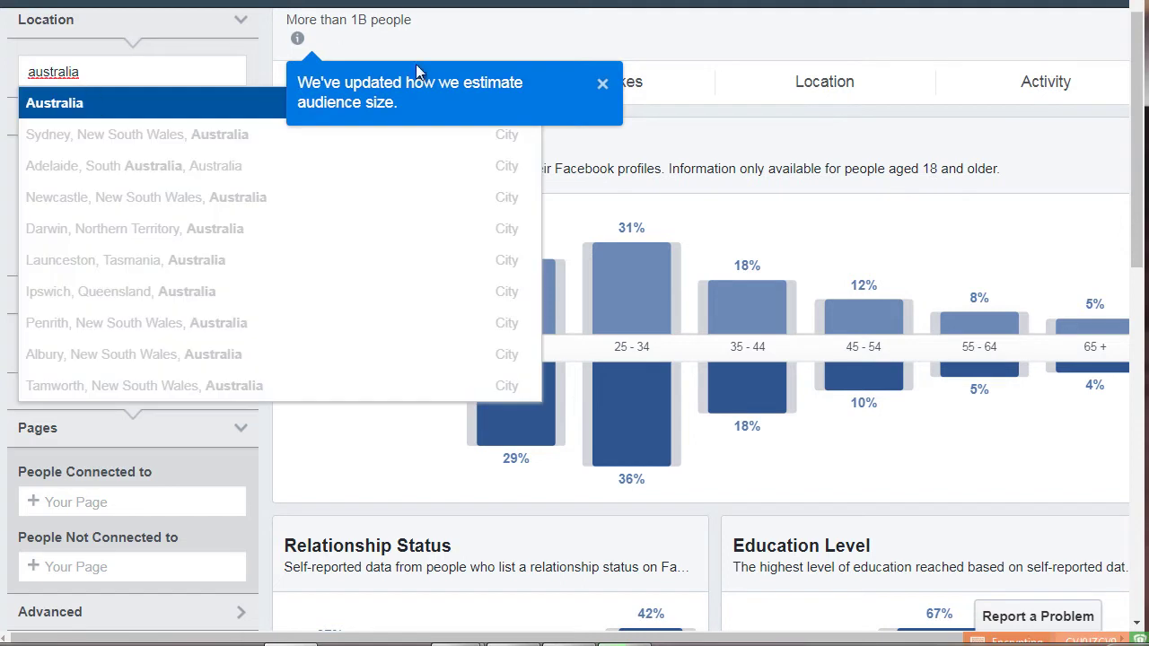
pyautogui.press('Escape')
# Step: Replace the location search text with united states and add the country United States to the audience
pyautogui.moveTo(86, 69); pyautogui.dragTo(1, 72)
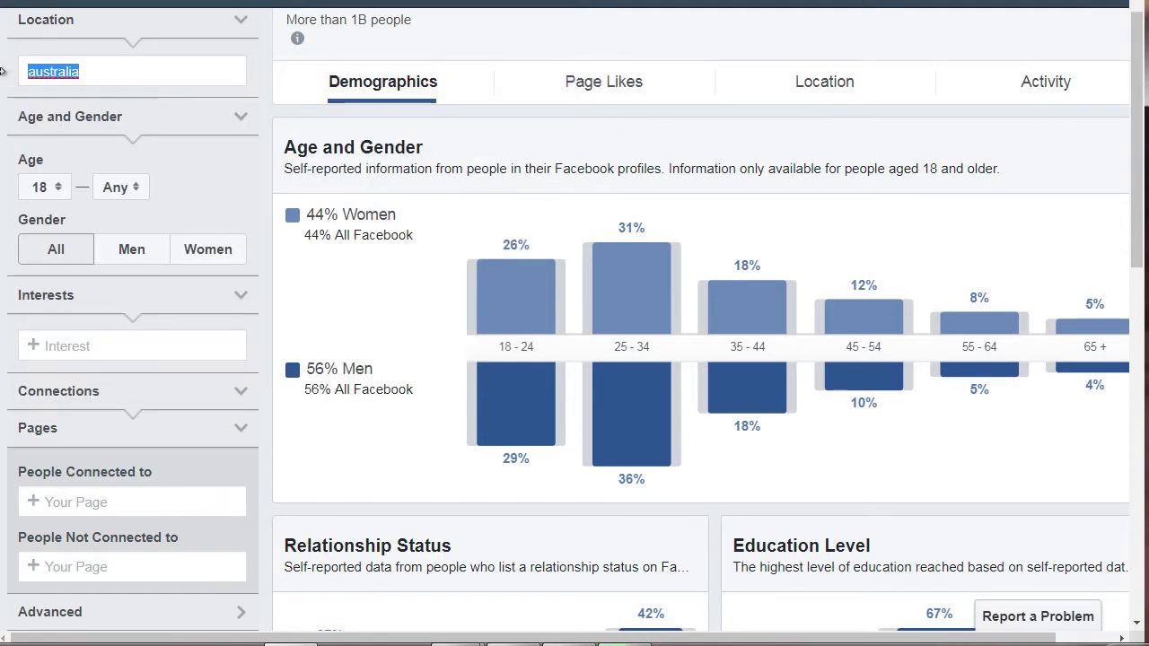
pyautogui.write('united ')
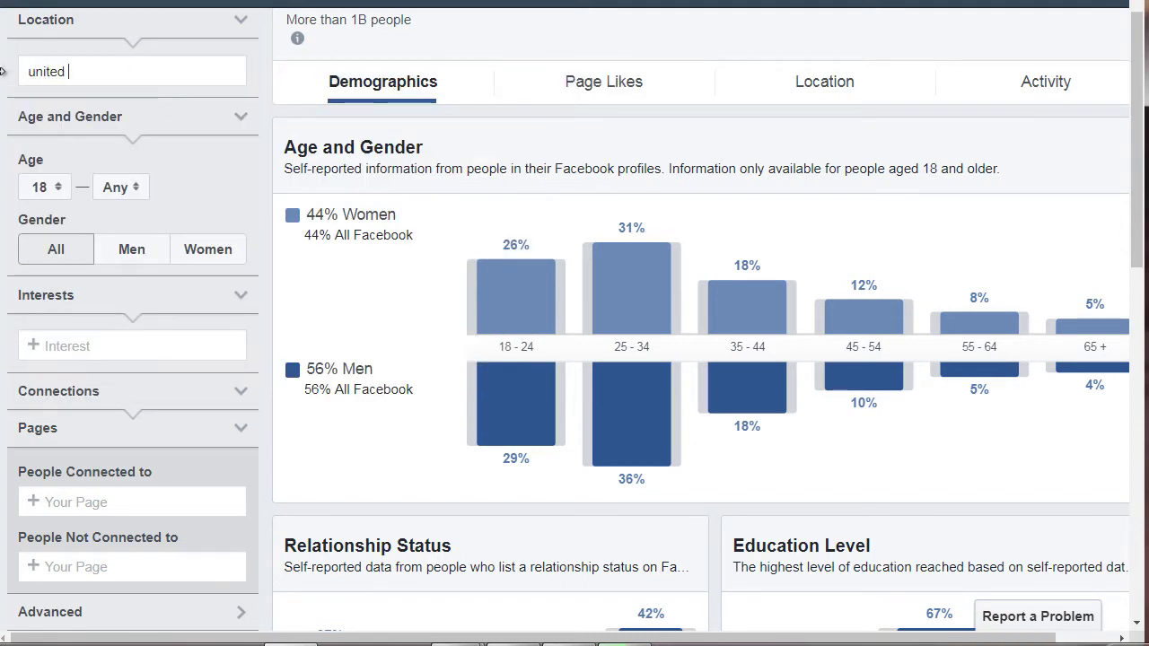
pyautogui.write('states')
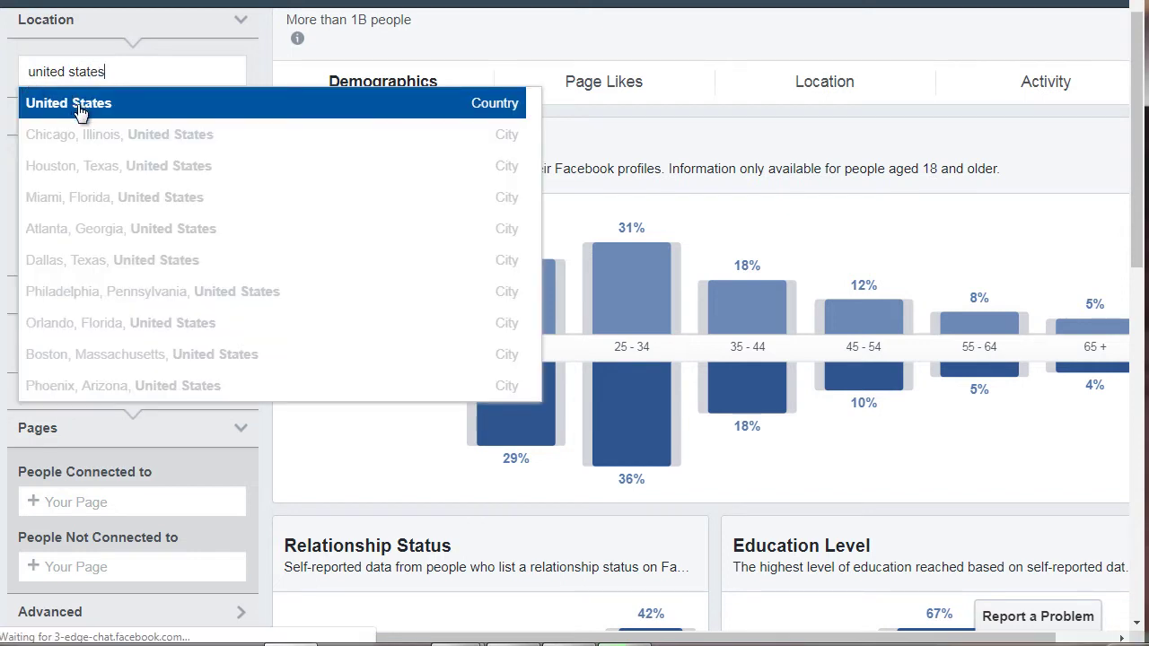
pyautogui.click(77, 102)
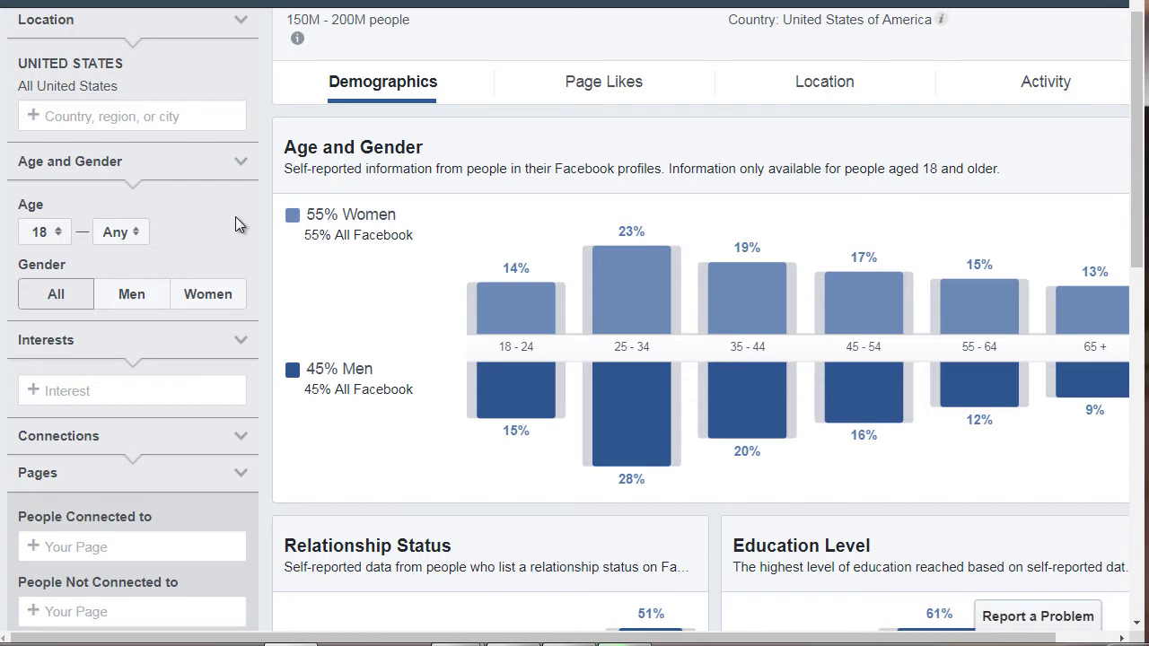
# Step: Set the audience's age range to 30 through 65+
pyautogui.click(46, 236)
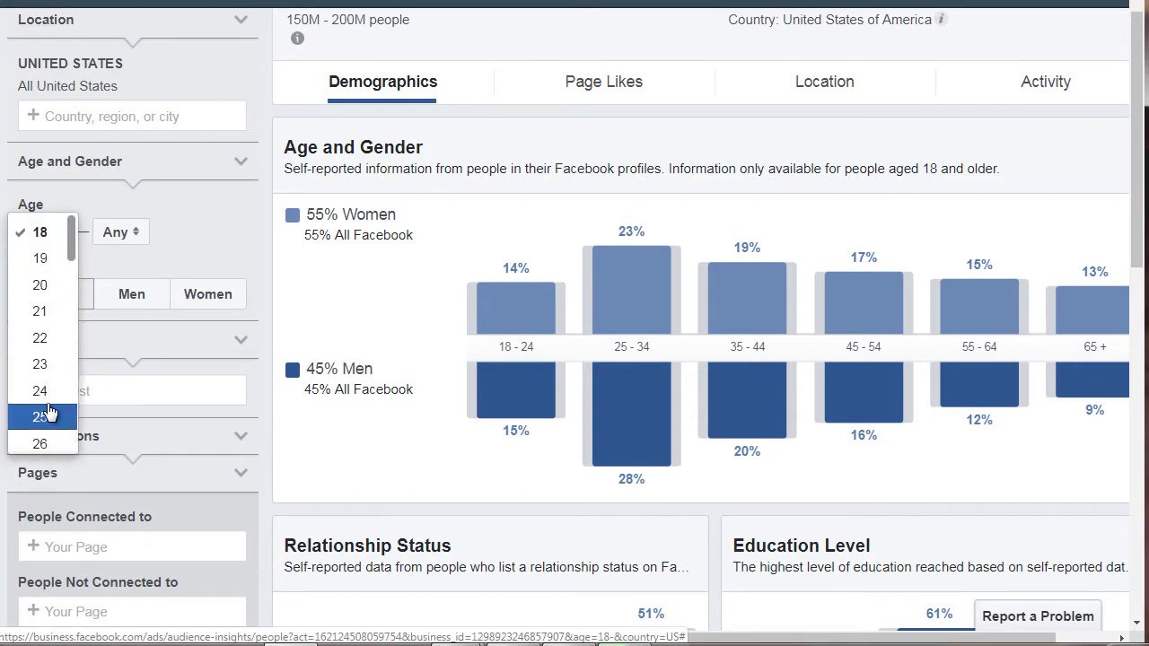
pyautogui.scroll(-1, 49, 411)
pyautogui.scroll(-1, 47, 399)
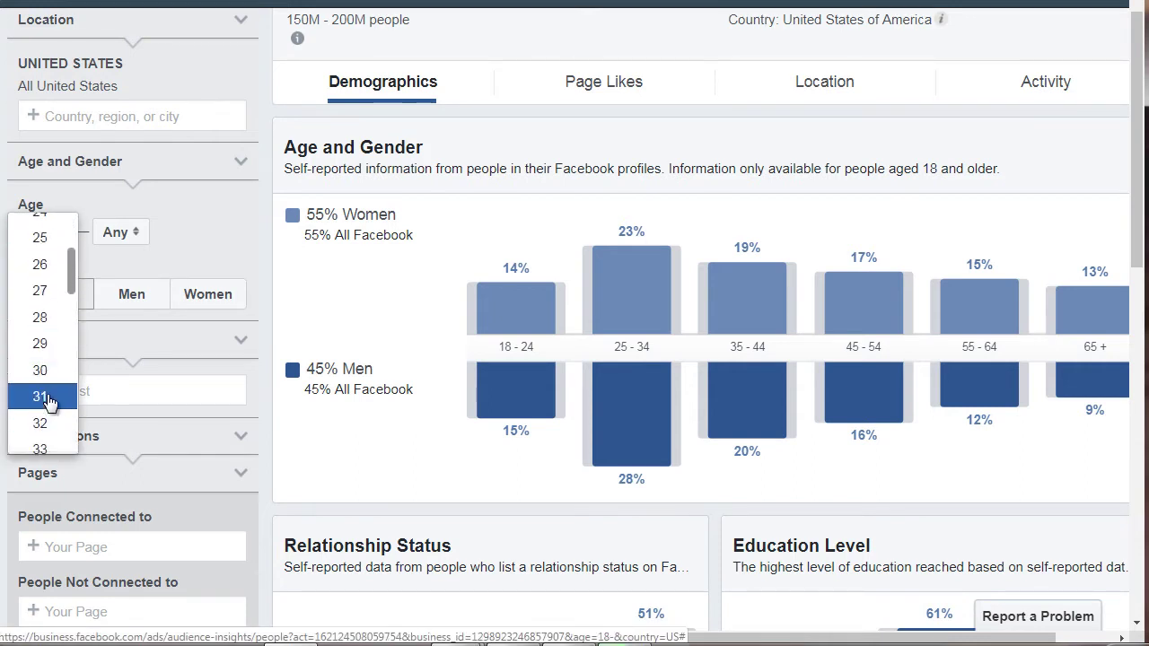
pyautogui.click(49, 379)
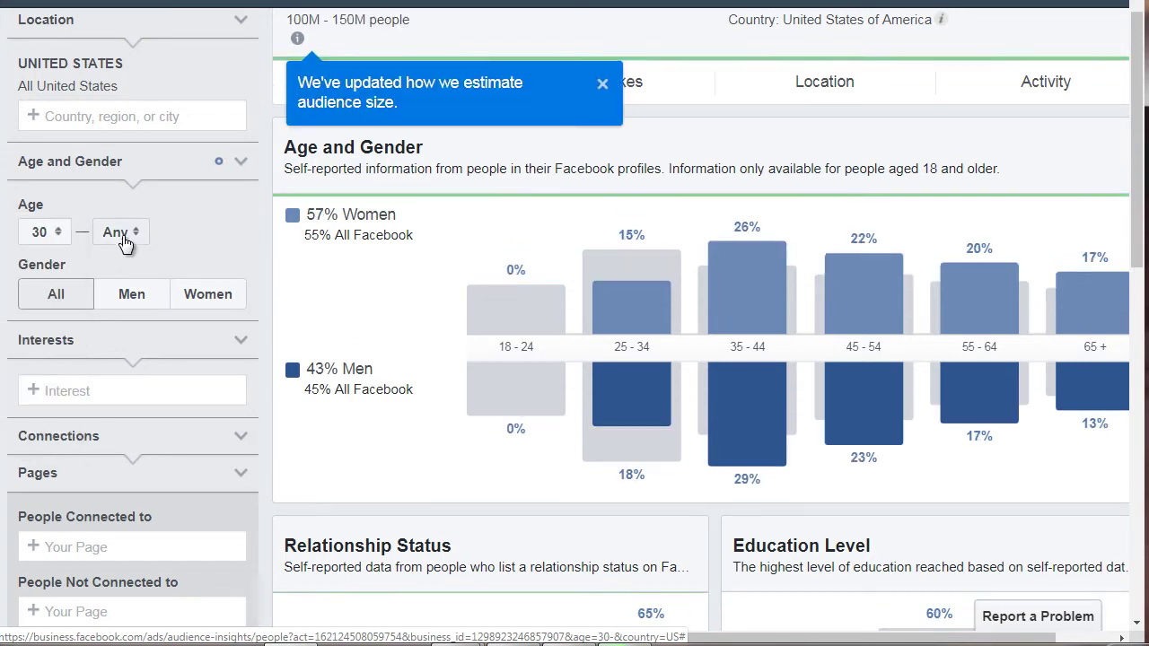
pyautogui.click(129, 234)
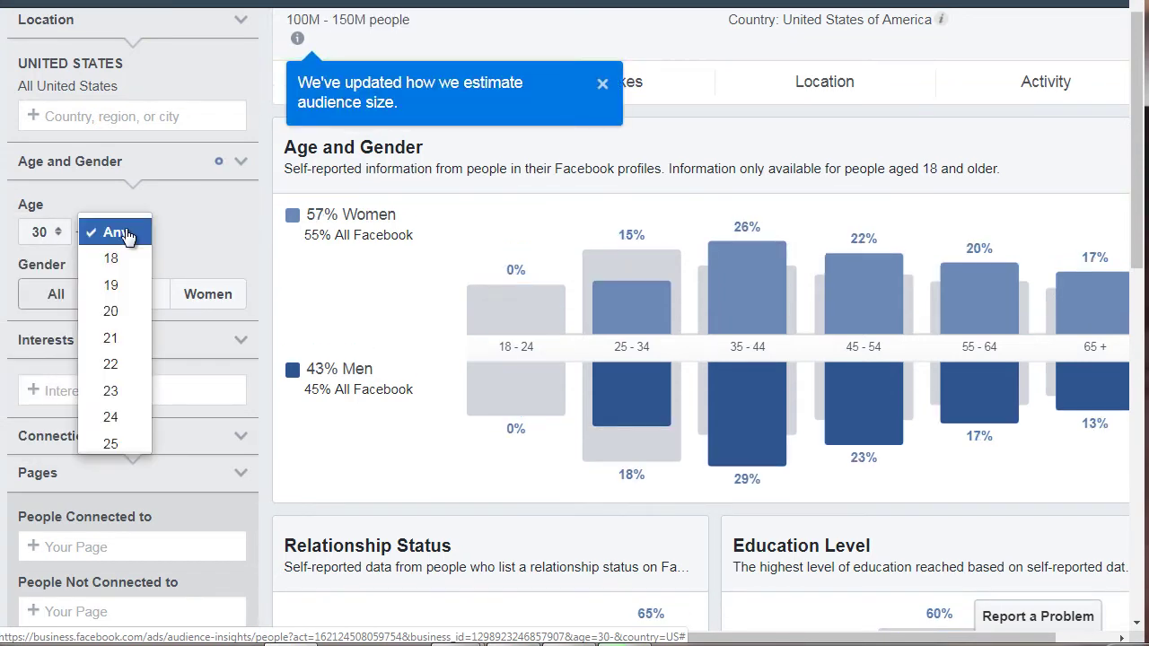
pyautogui.scroll(-10, 133, 309)
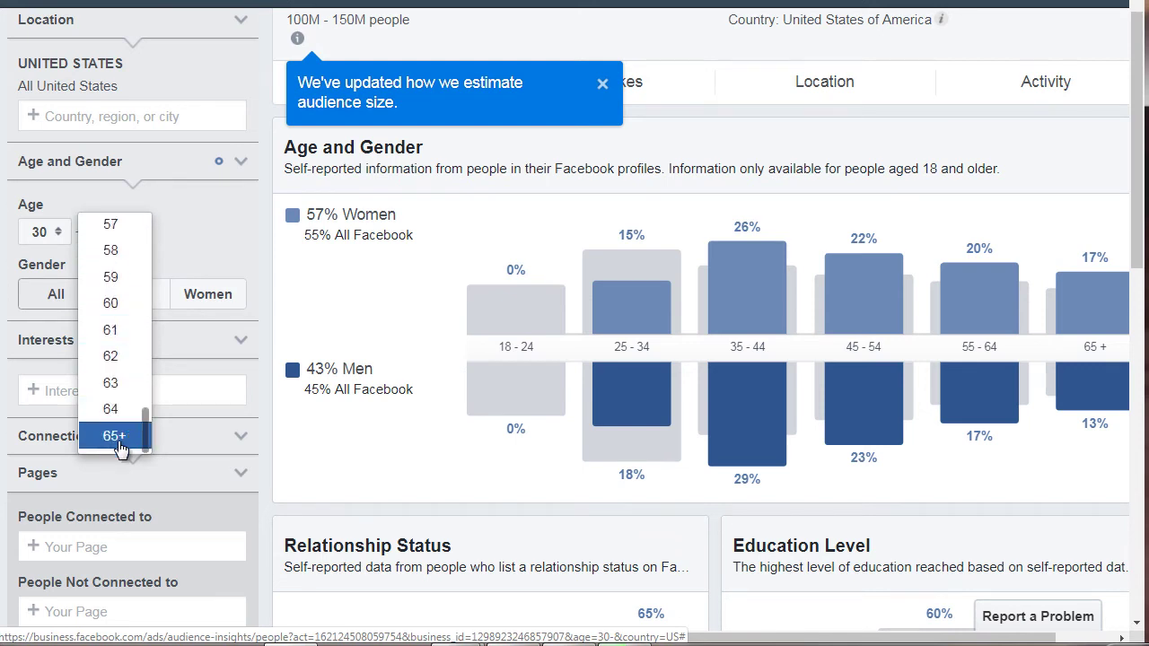
pyautogui.click(121, 438)
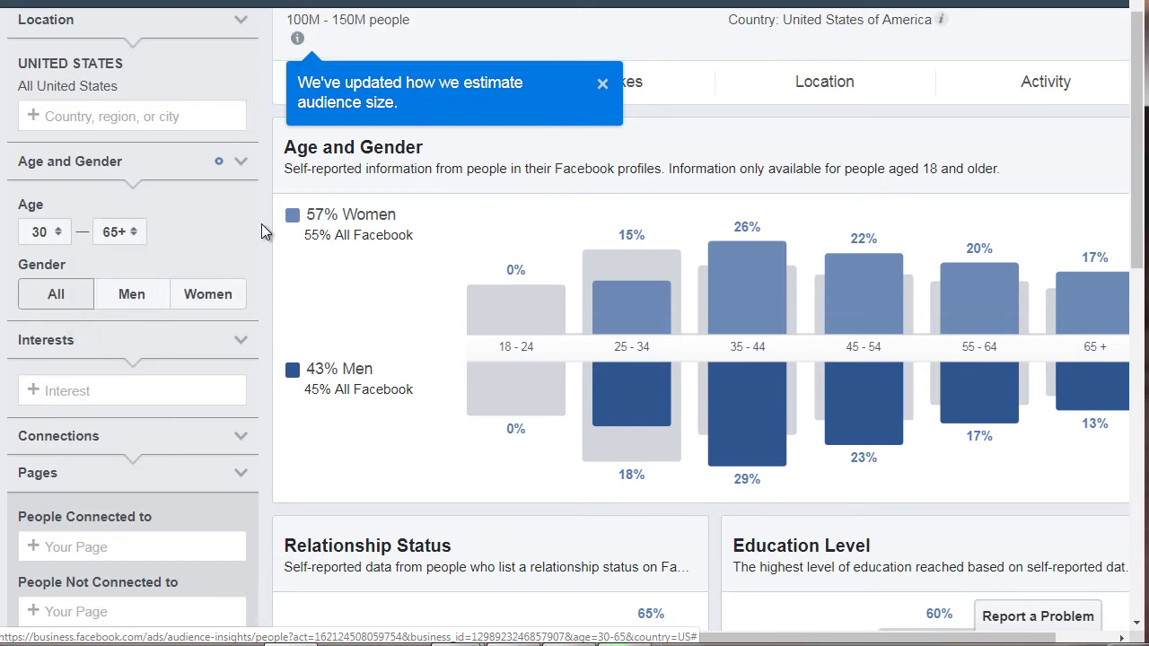
# Step: Reset the audience's age range to a minimum of 18 and a maximum of Any
pyautogui.scroll(-1, 260, 229)
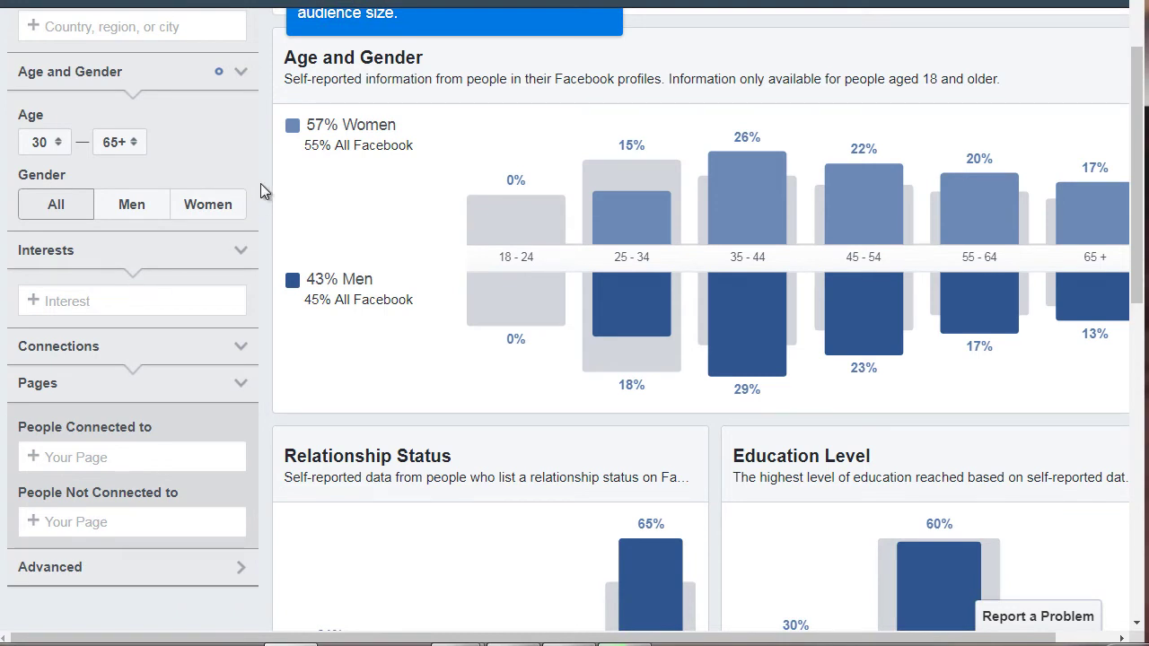
pyautogui.scroll(1, 260, 189)
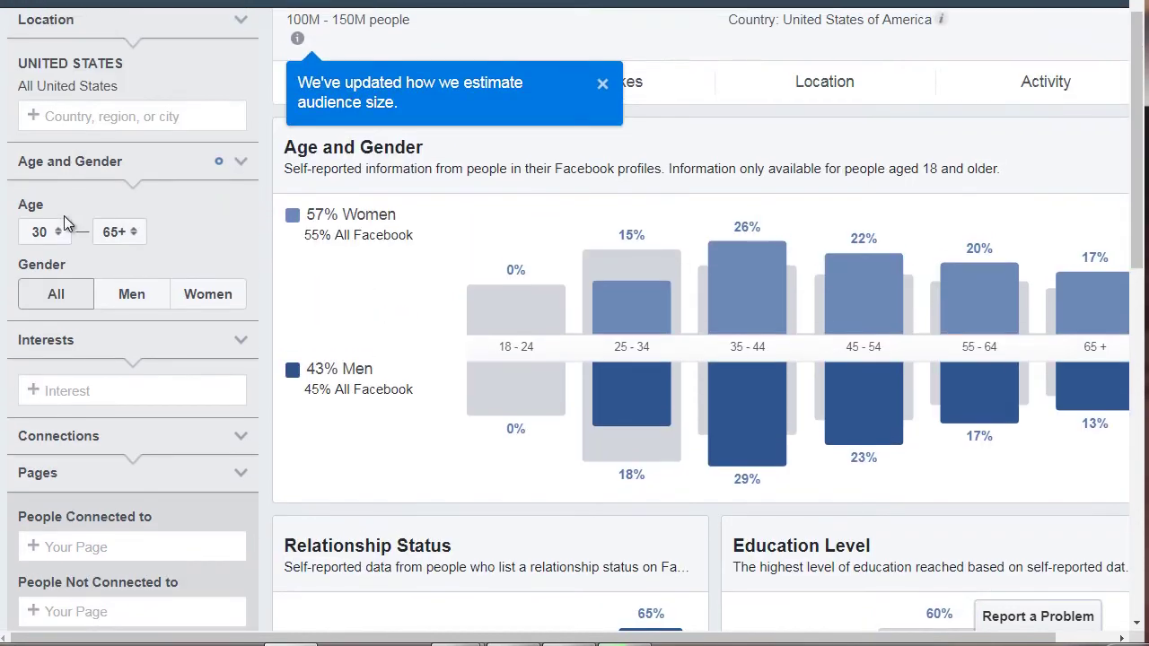
pyautogui.click(40, 231)
pyautogui.scroll(3, 43, 179)
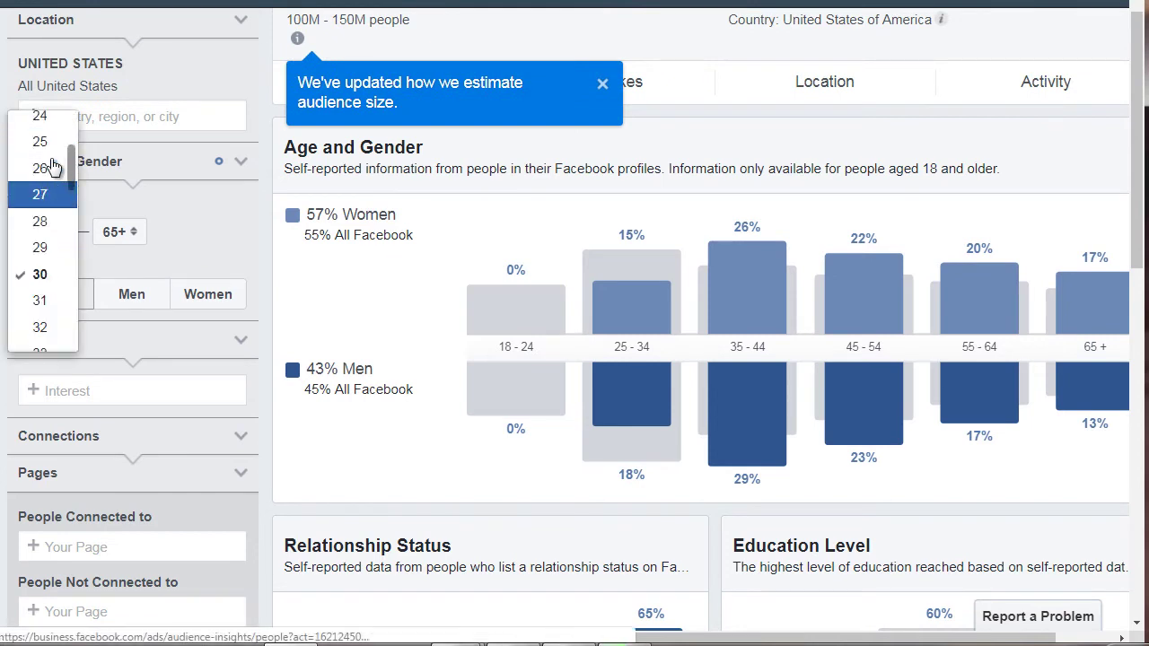
pyautogui.click(54, 144)
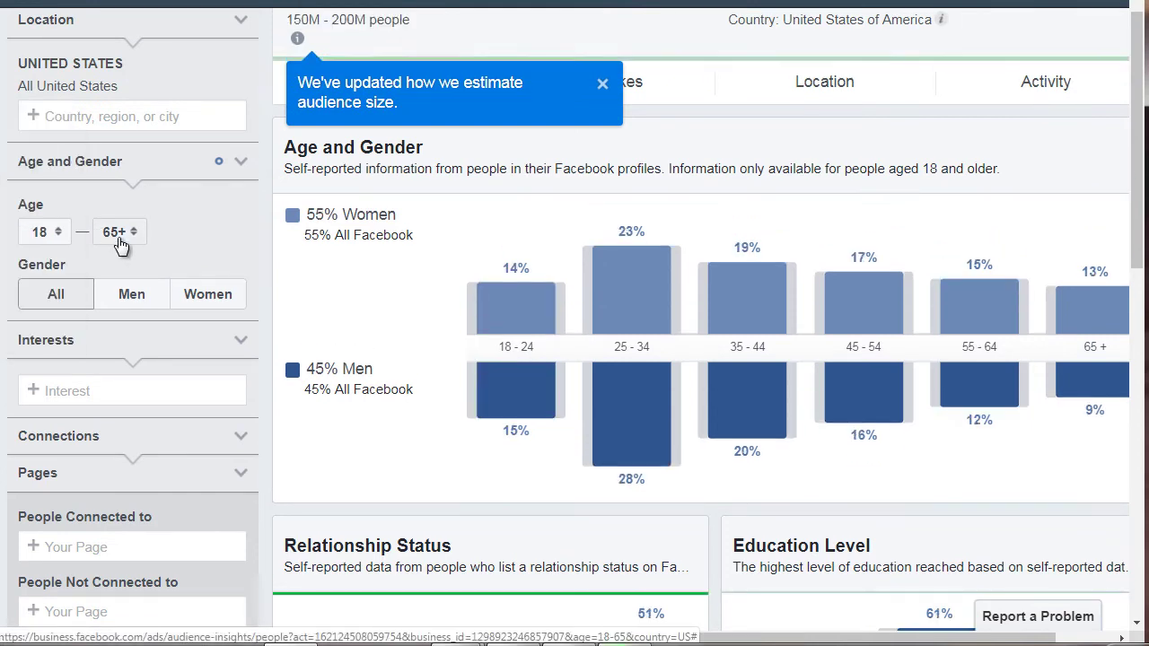
pyautogui.click(118, 237)
pyautogui.scroll(15, 118, 241)
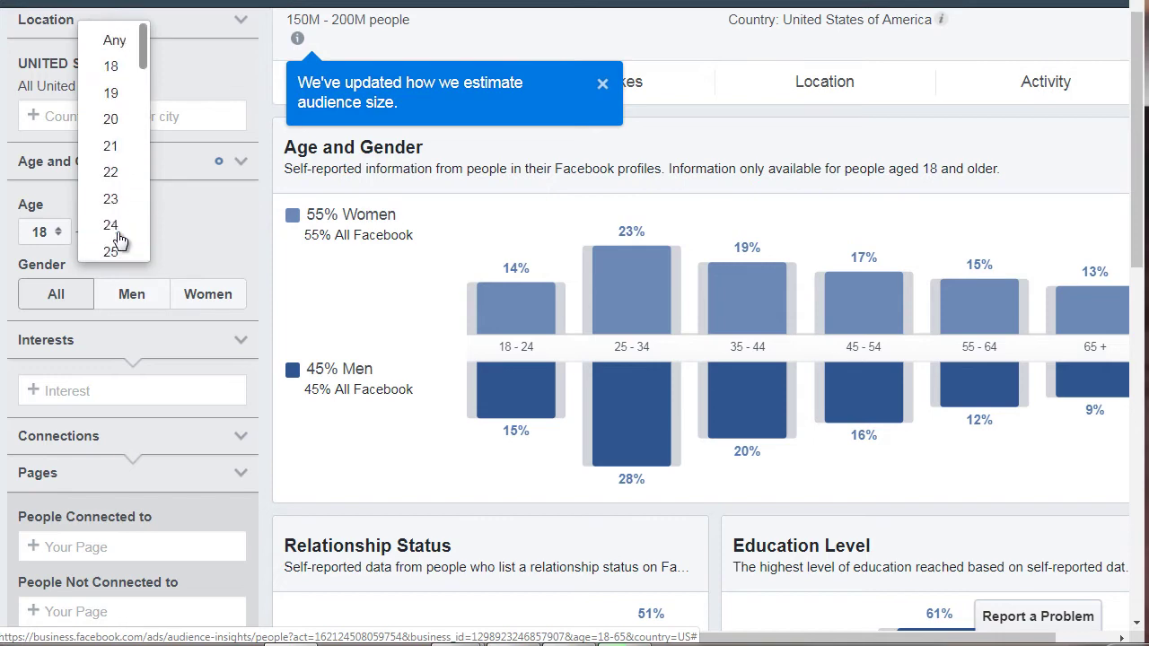
pyautogui.click(116, 41)
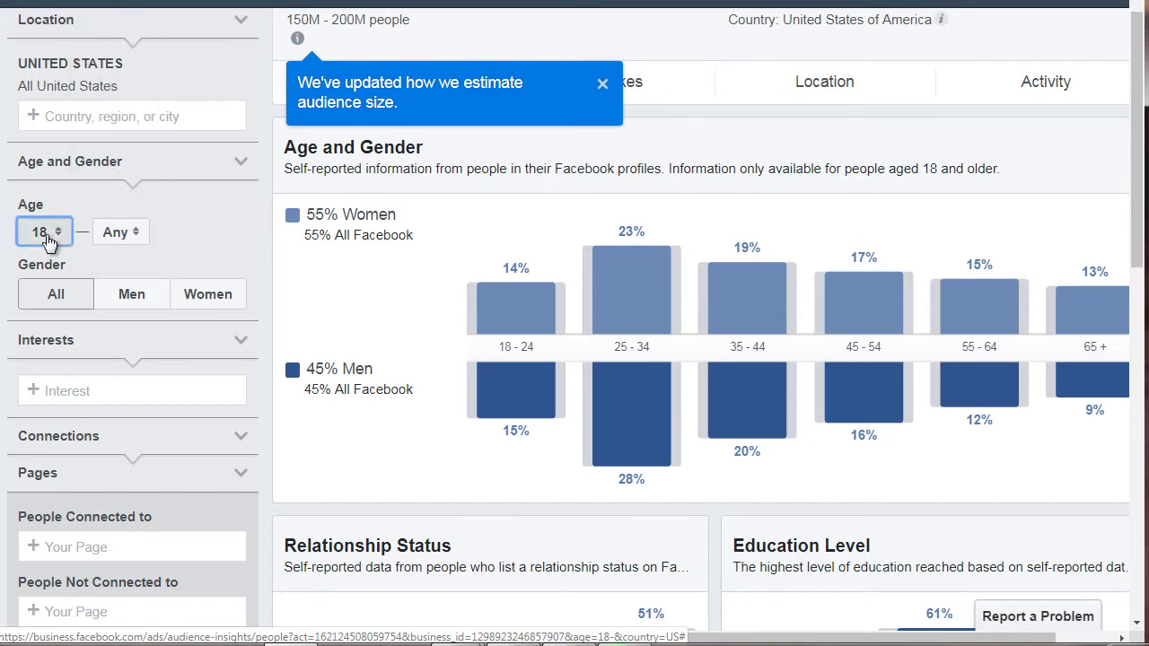
pyautogui.click(41, 235)
pyautogui.click(10, 297)
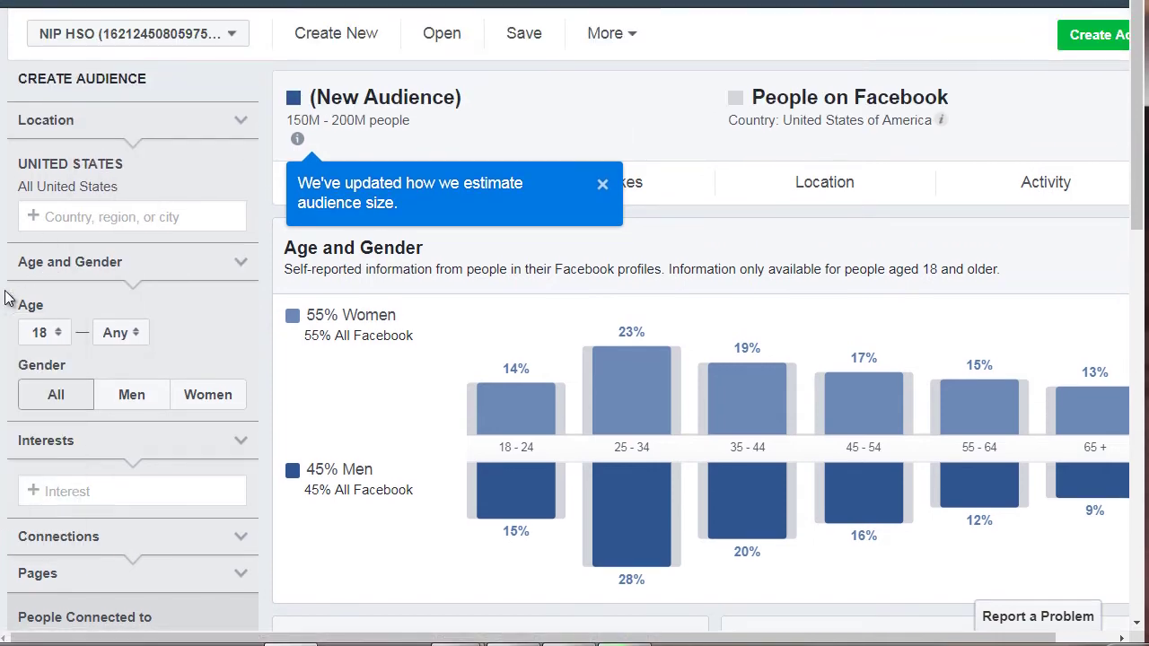
# Step: Dismiss the audience size notice and add Scuba diving as an interest for the audience
pyautogui.scroll(-1, 10, 297)
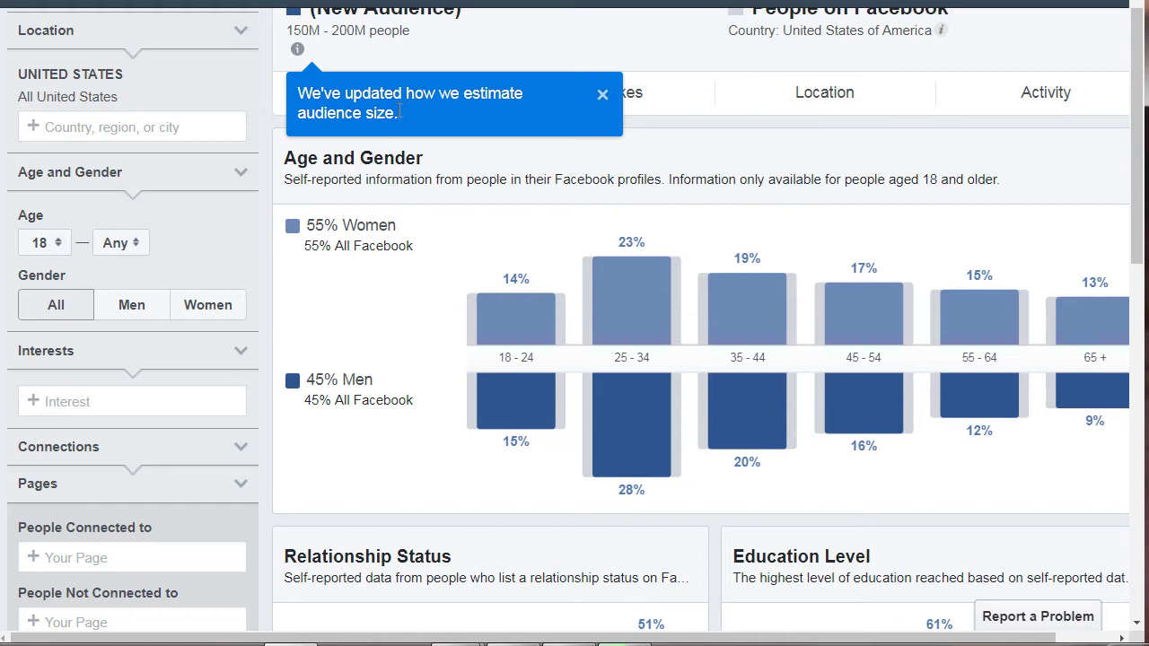
pyautogui.click(602, 96)
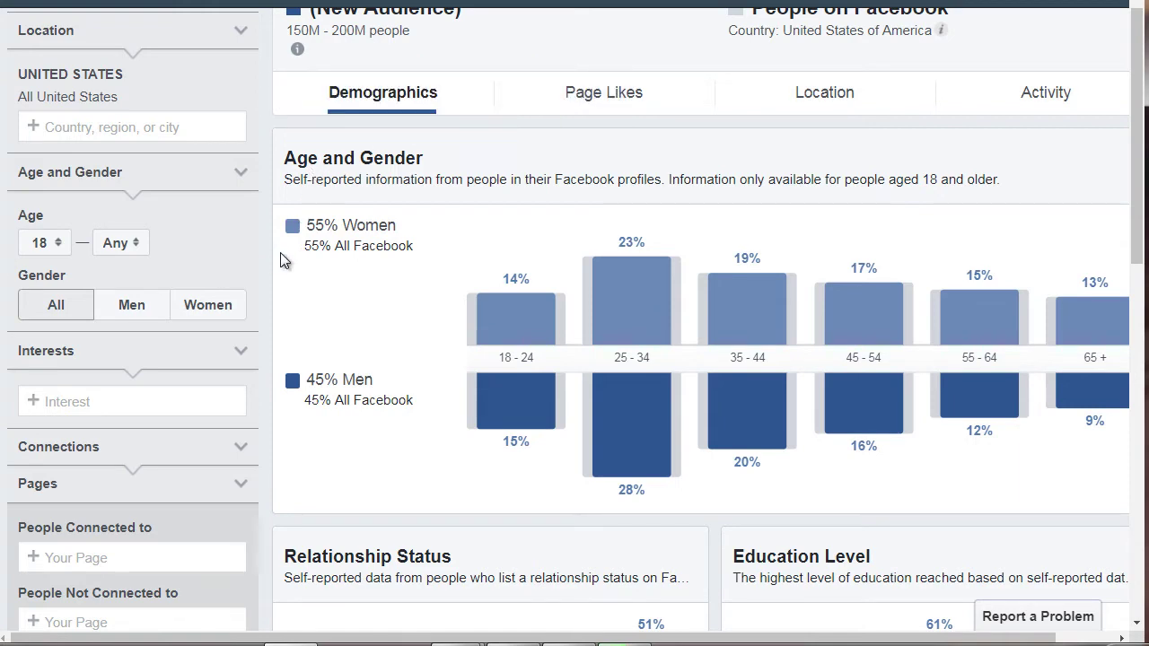
pyautogui.scroll(-2, 280, 253)
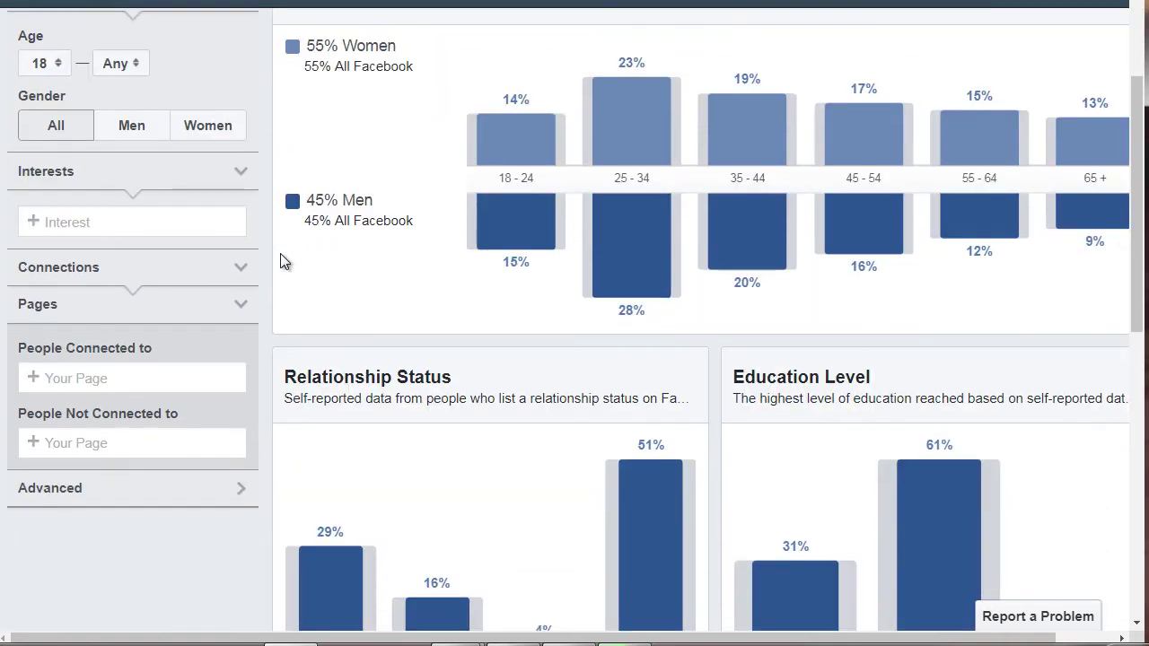
pyautogui.click(74, 220)
pyautogui.write('scuba')
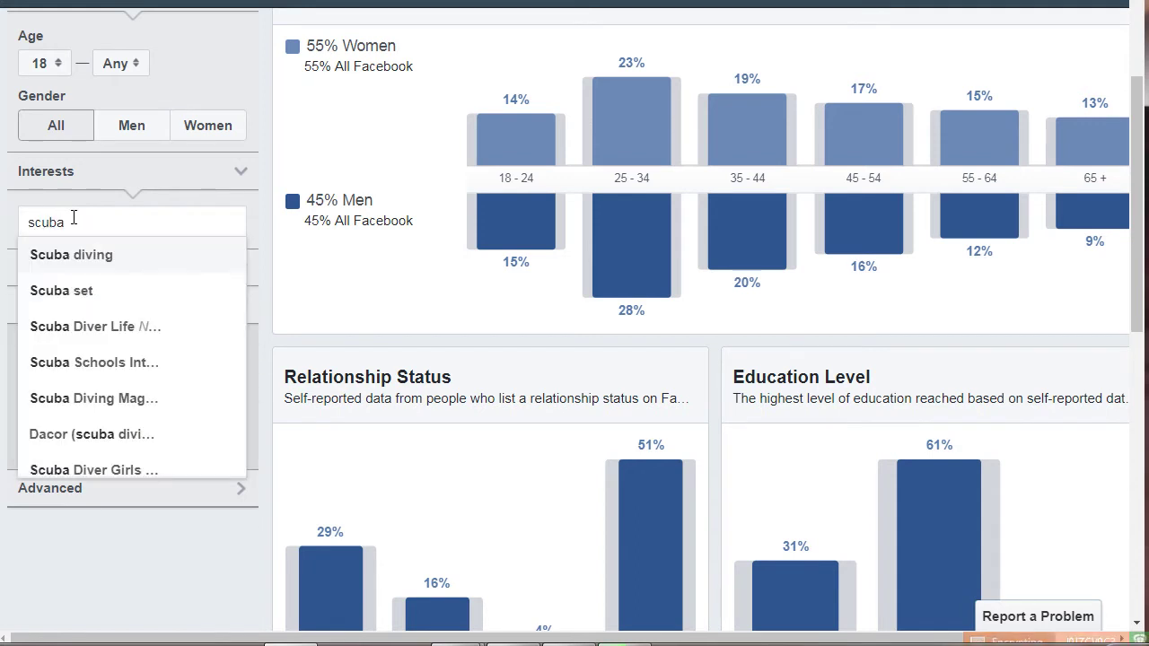
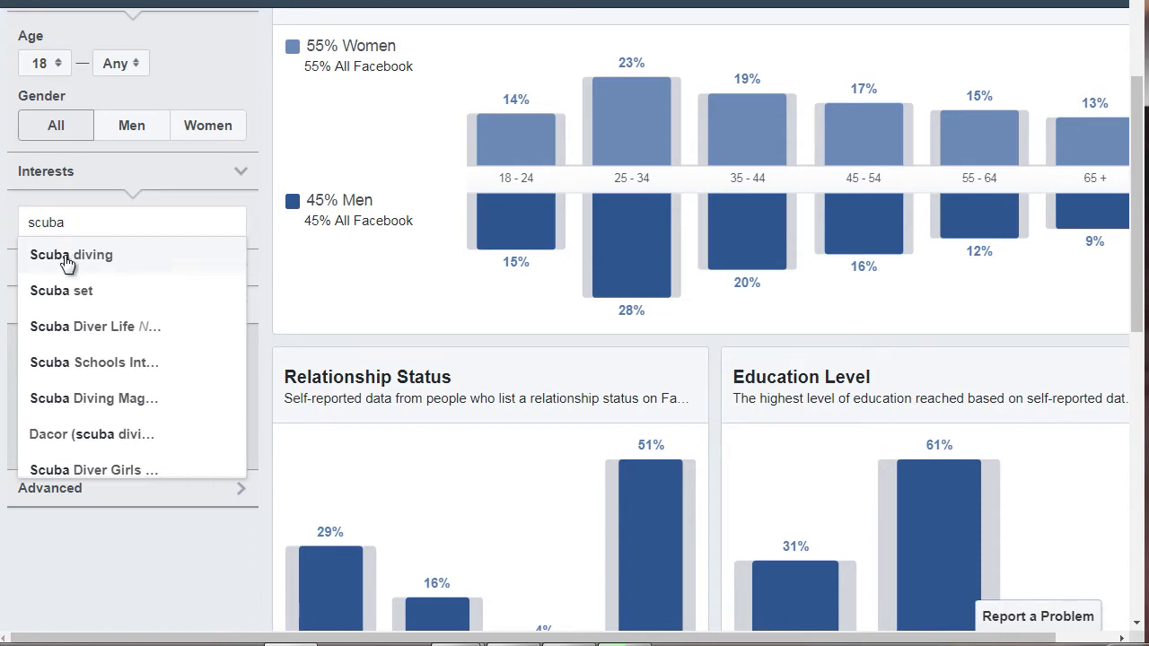
pyautogui.click(84, 256)
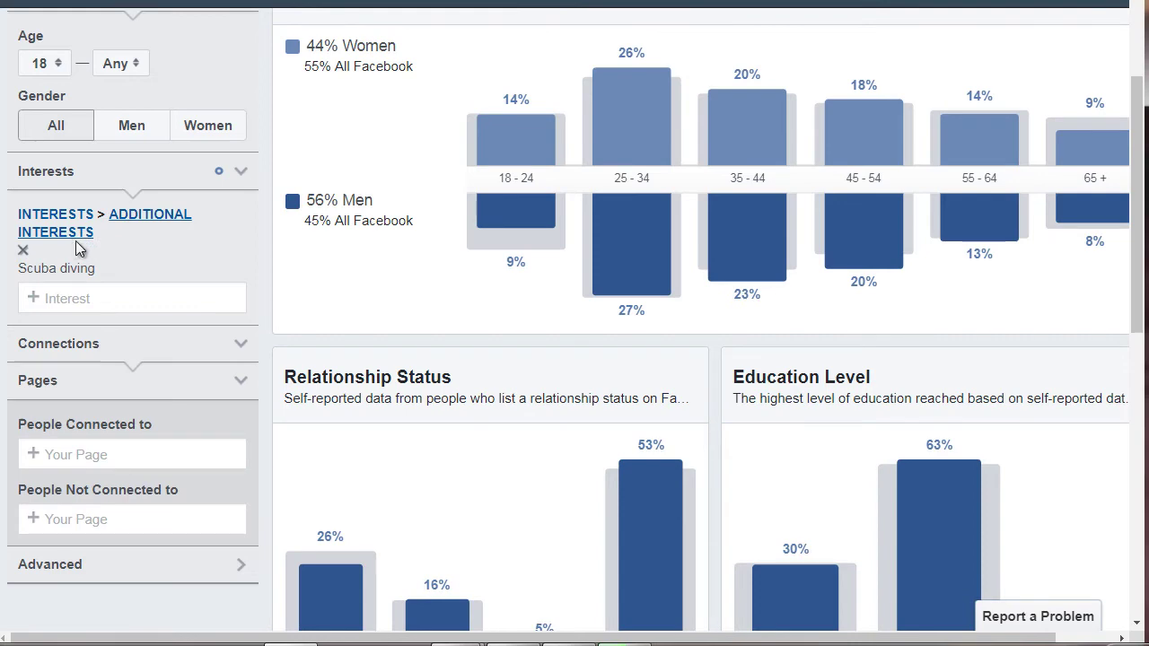
# Step: Dismiss the repeated notice and examine the scuba diving audience's size, age and gender, relationship status, education level and job title data
pyautogui.scroll(2, 289, 228)
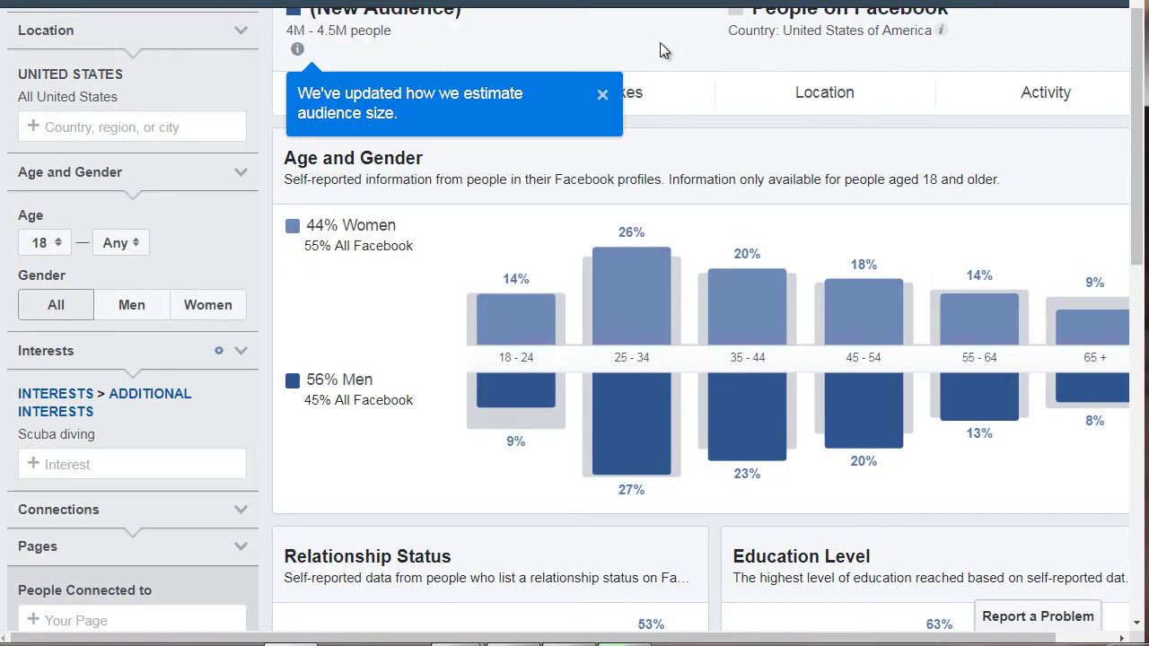
pyautogui.click(605, 101)
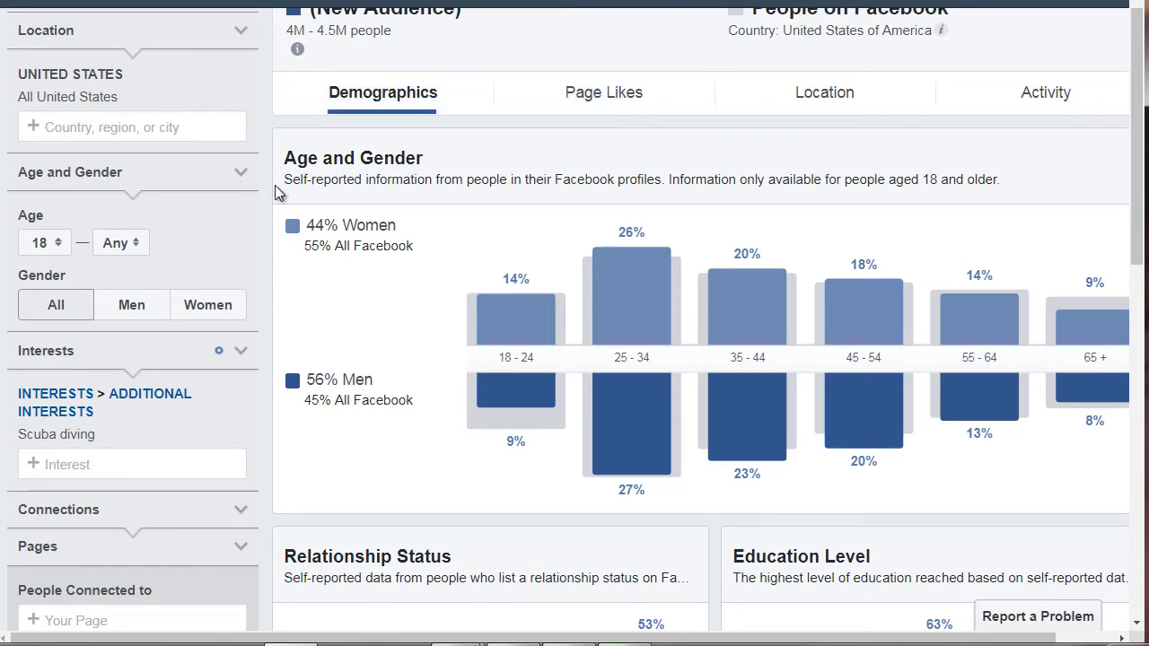
pyautogui.moveTo(205, 99)
pyautogui.moveTo(41, 420)
pyautogui.moveTo(620, 382)
pyautogui.scroll(-6, 400, 176)
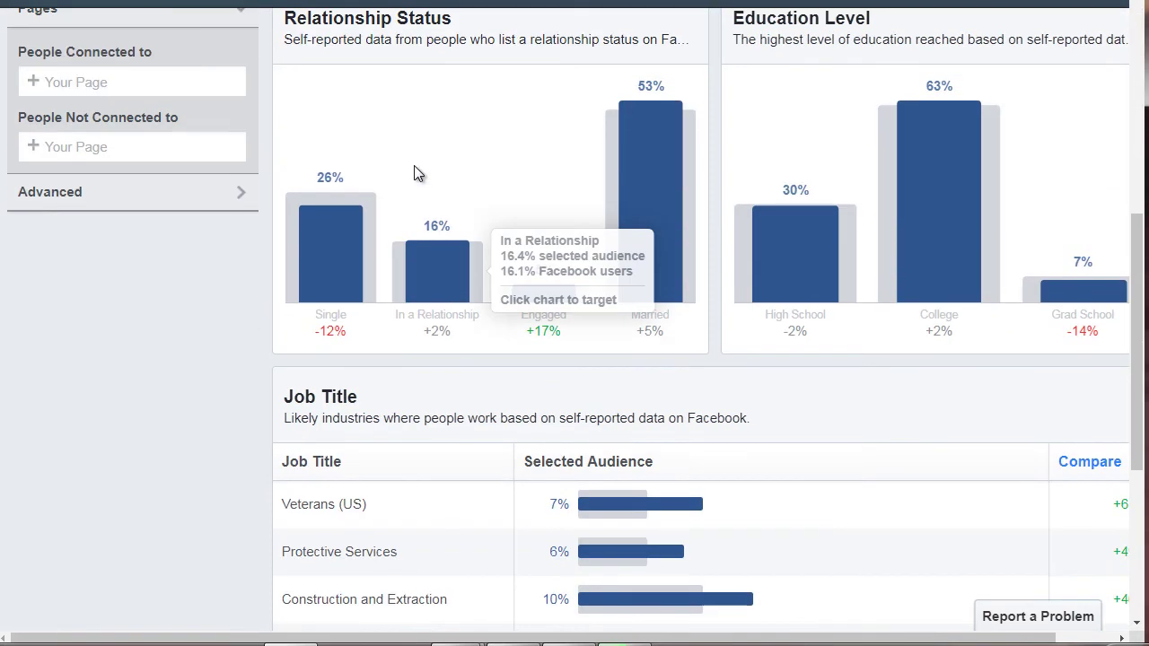
pyautogui.scroll(1, 414, 173)
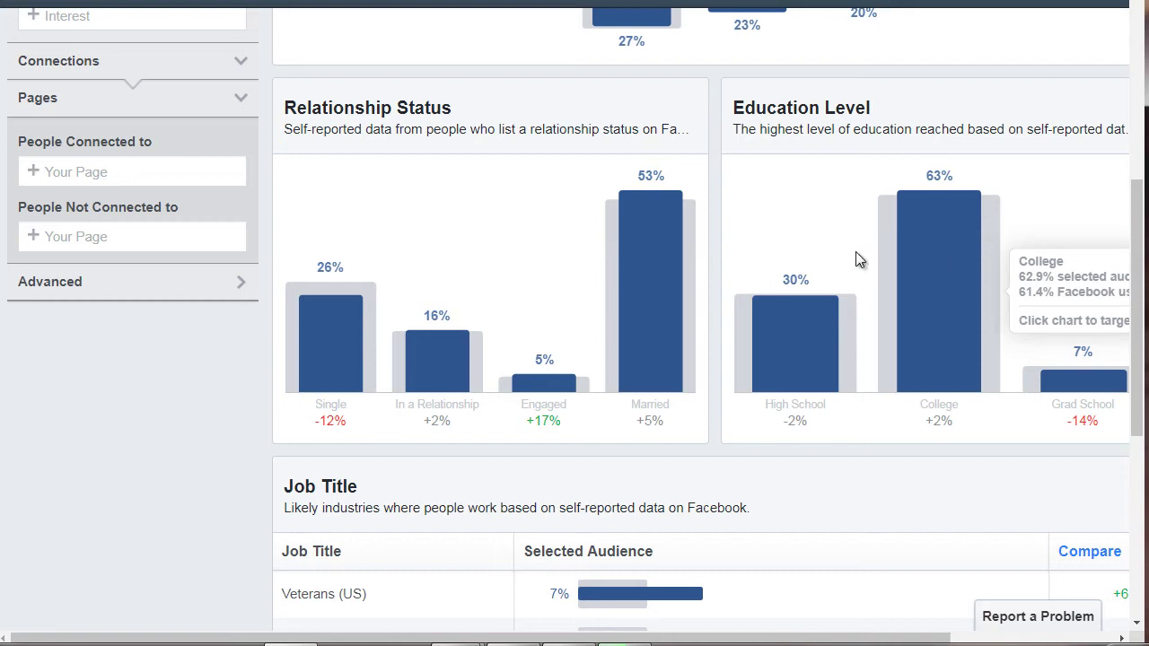
pyautogui.scroll(-1, 708, 222)
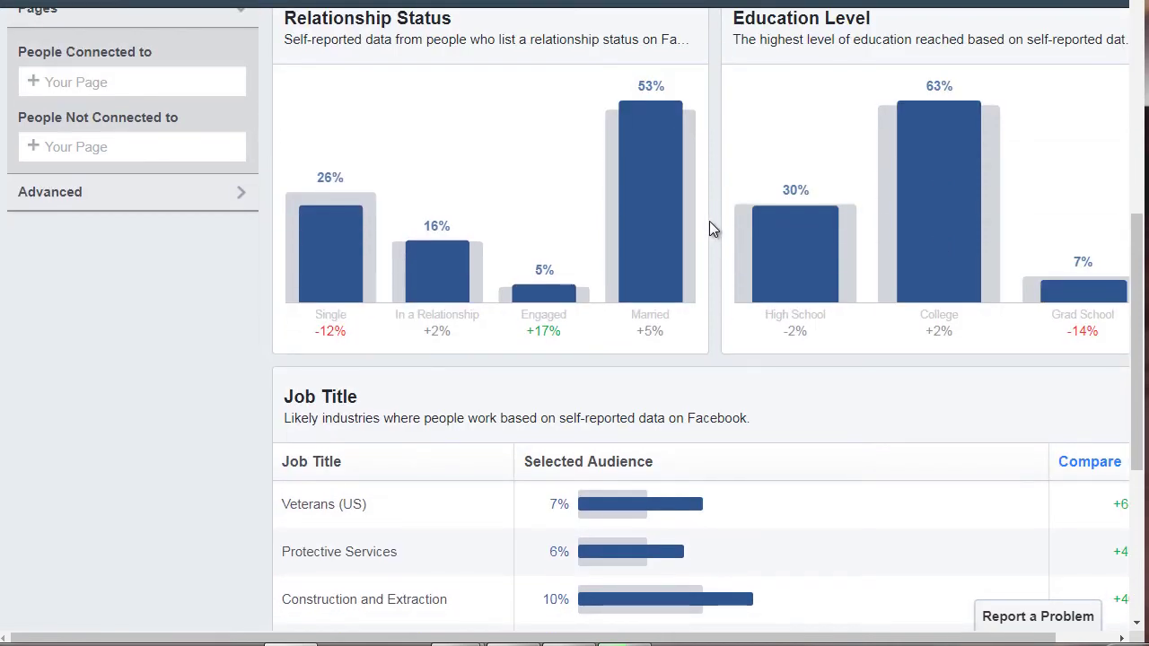
# Step: Examine the scuba diving audience's full job title table, including the comparison against all Facebook users
pyautogui.scroll(-4, 709, 229)
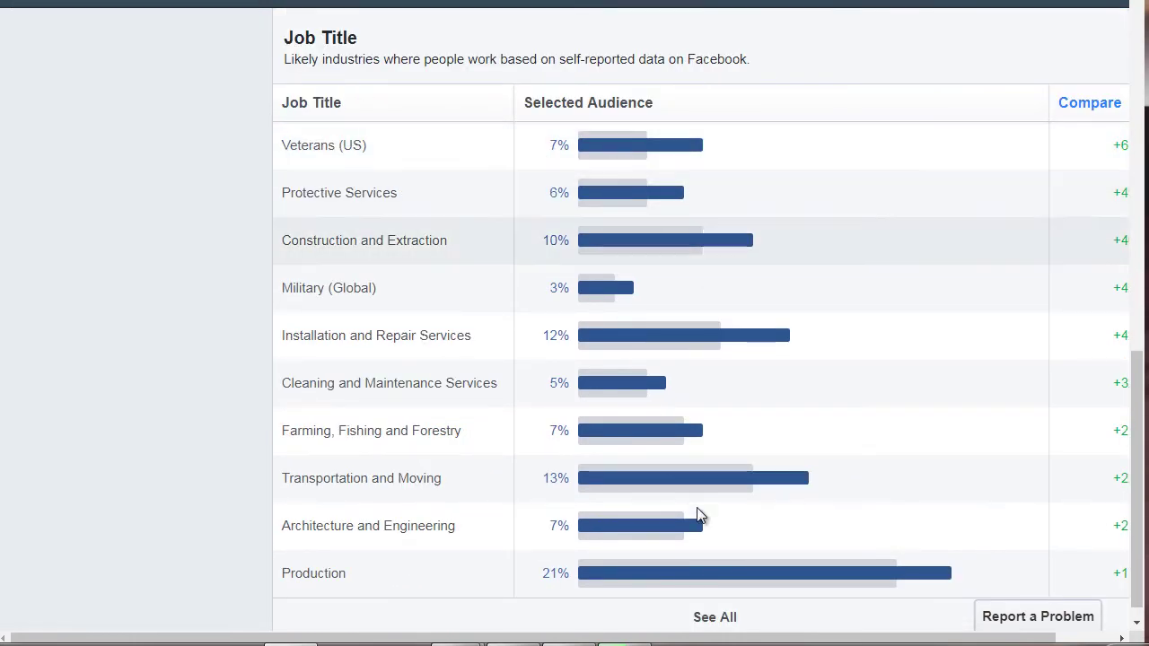
pyautogui.scroll(-1, 764, 629)
pyautogui.moveTo(764, 639); pyautogui.dragTo(813, 639)
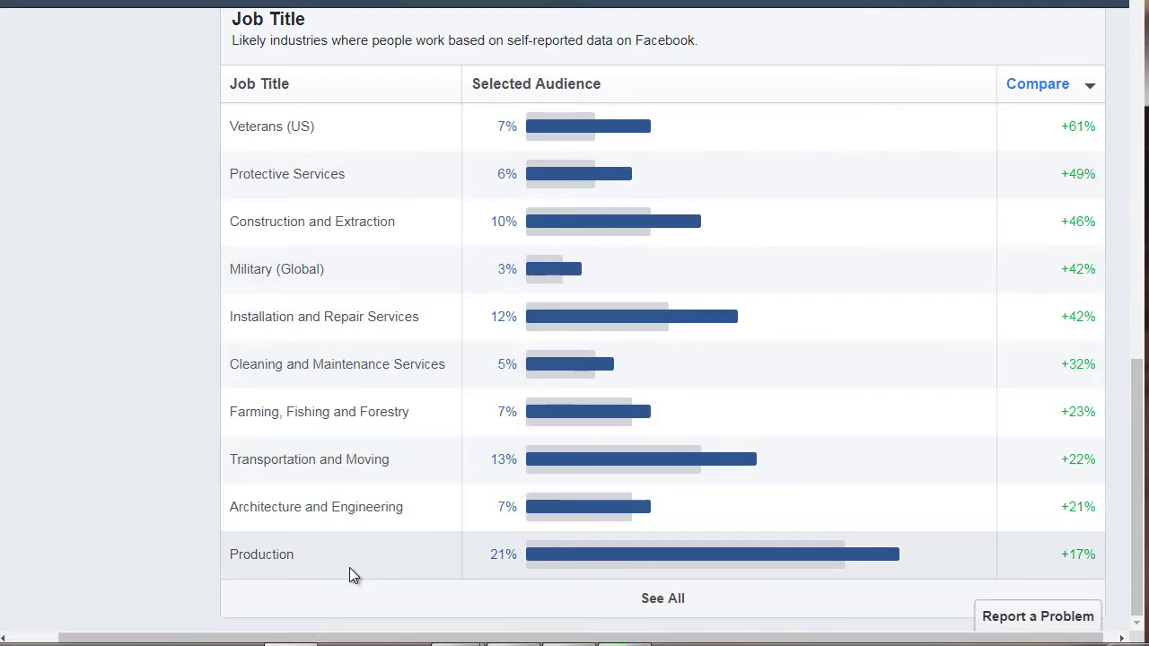
pyautogui.scroll(-1, 619, 554)
pyautogui.scroll(1, 597, 538)
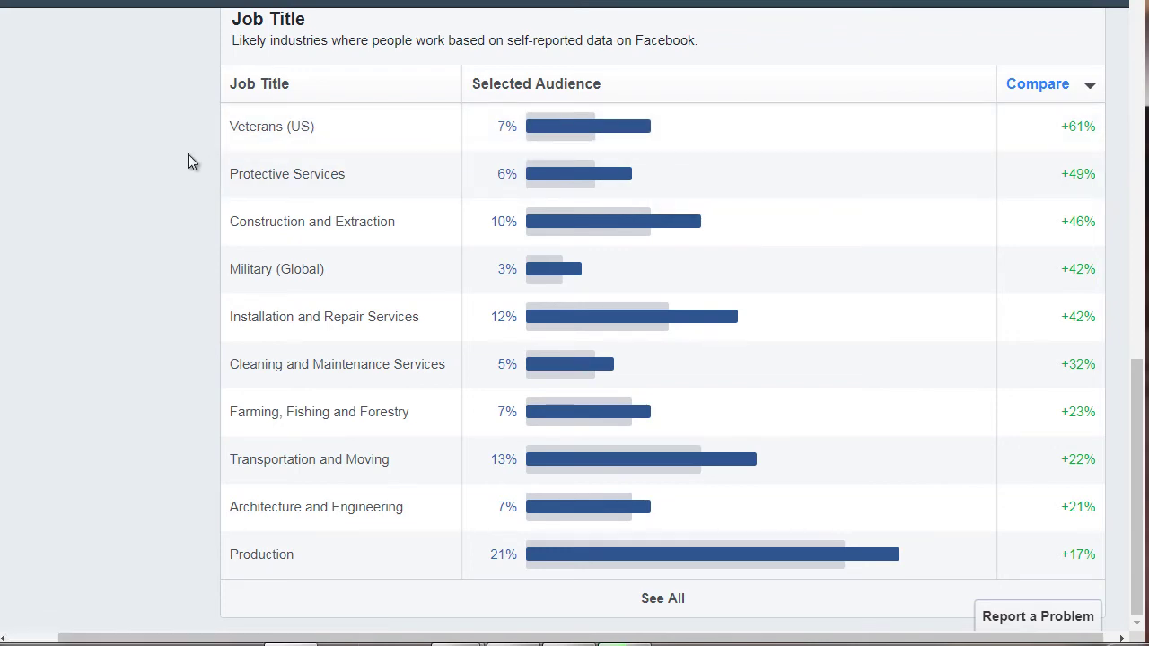
# Step: Open the scuba diving audience's page likes data and dismiss the audience size notice
pyautogui.scroll(10, 188, 153)
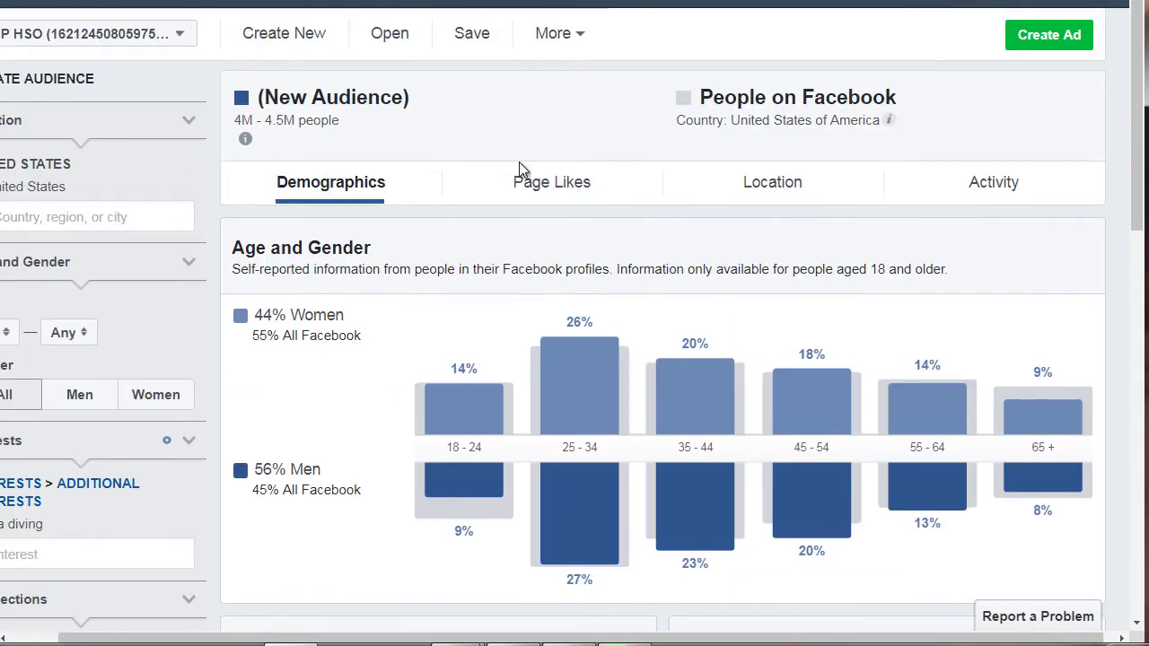
pyautogui.click(539, 181)
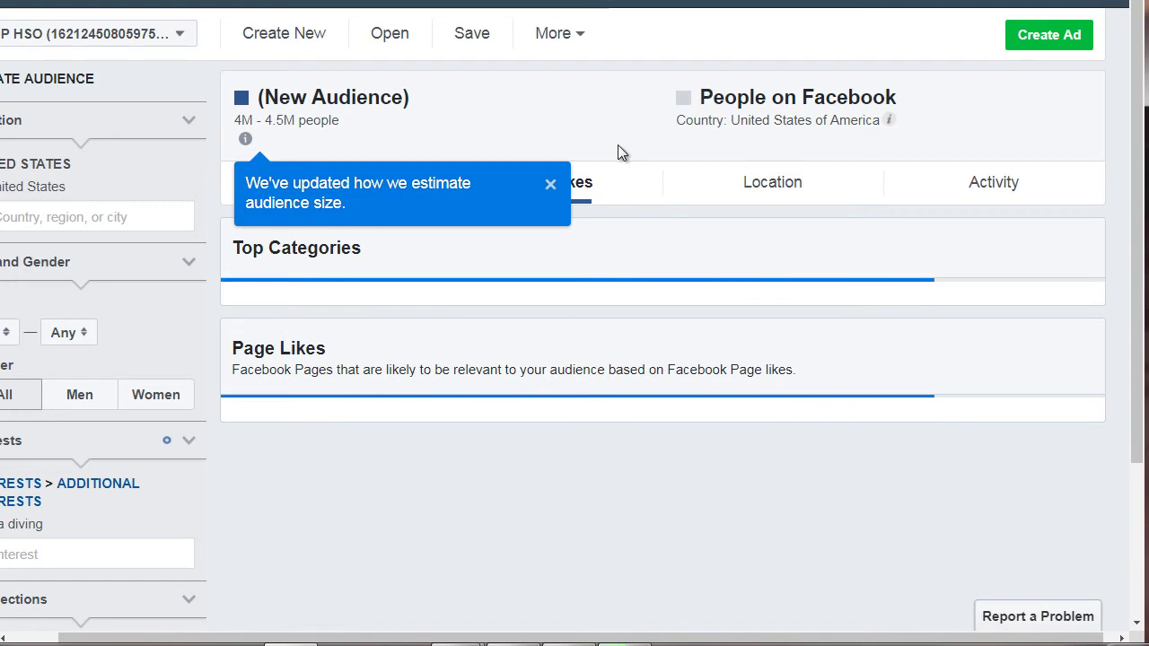
pyautogui.click(551, 187)
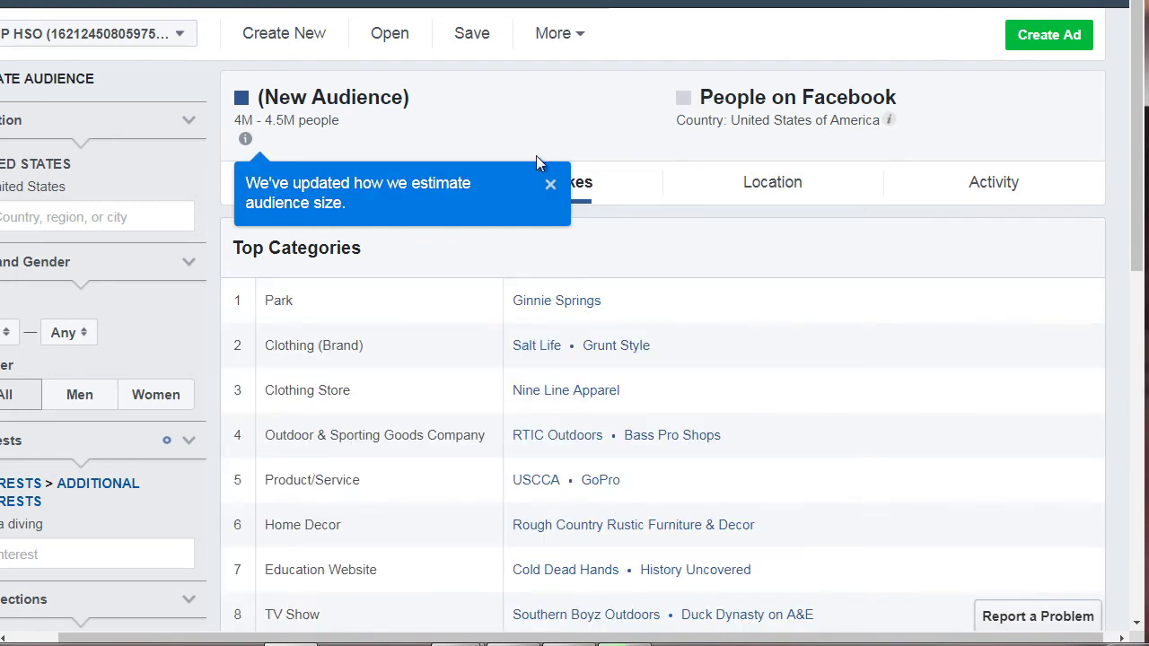
pyautogui.click(551, 185)
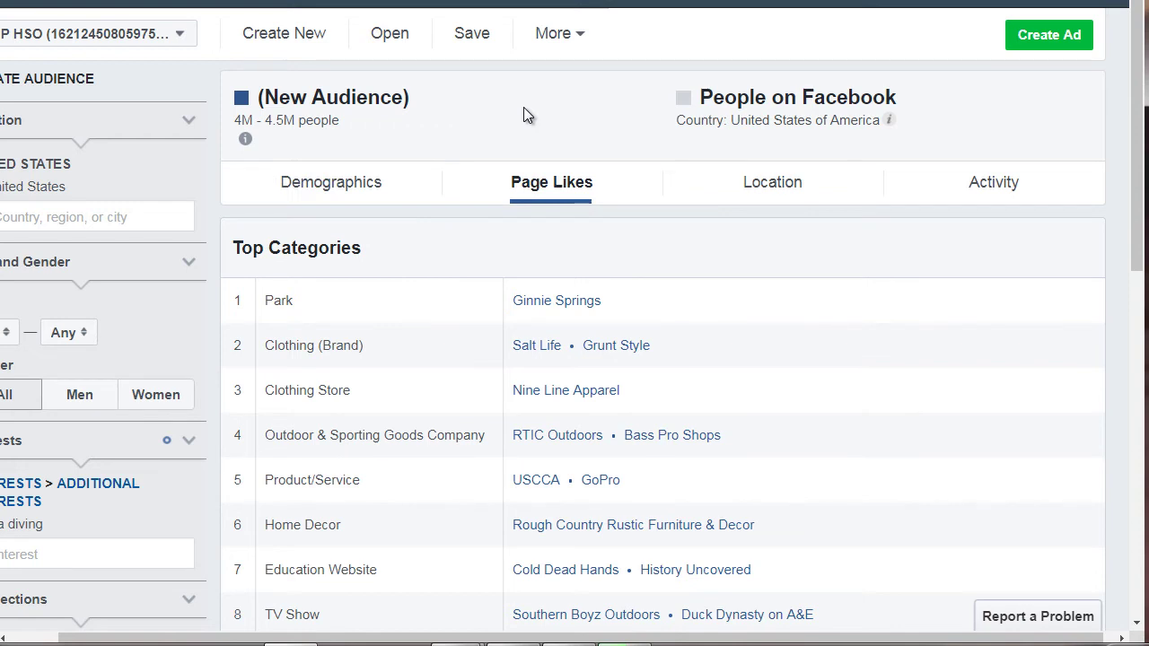
# Step: Examine the audience's top page categories and the relevance, audience and affinity figures of the liked pages
pyautogui.scroll(-1, 524, 115)
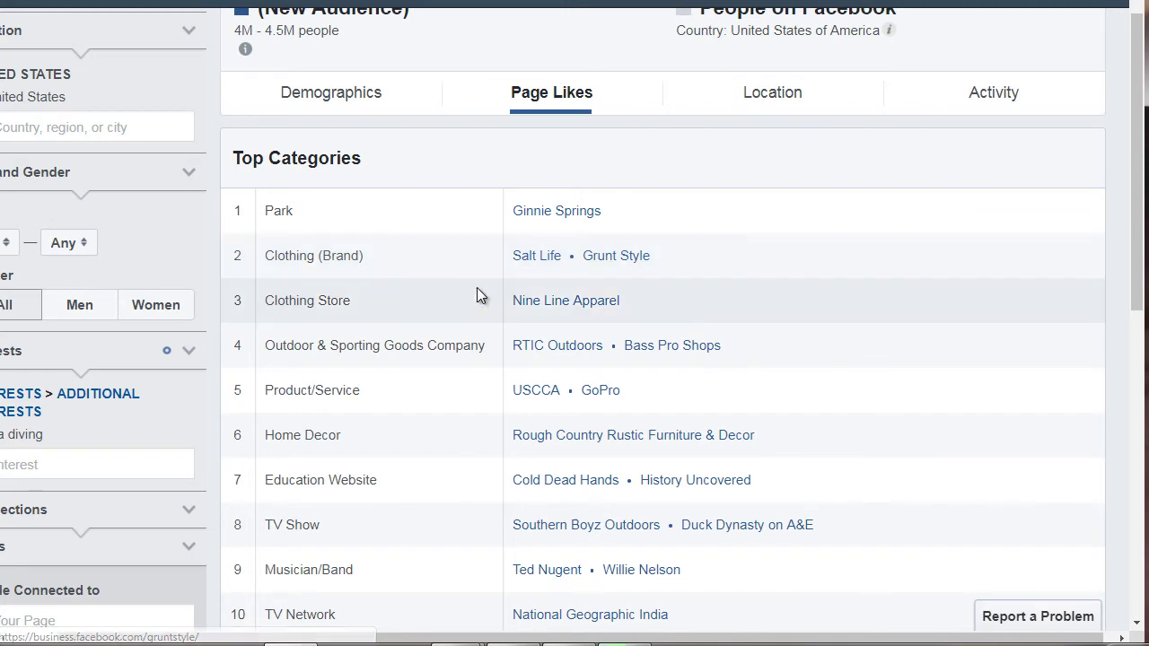
pyautogui.scroll(-1, 476, 287)
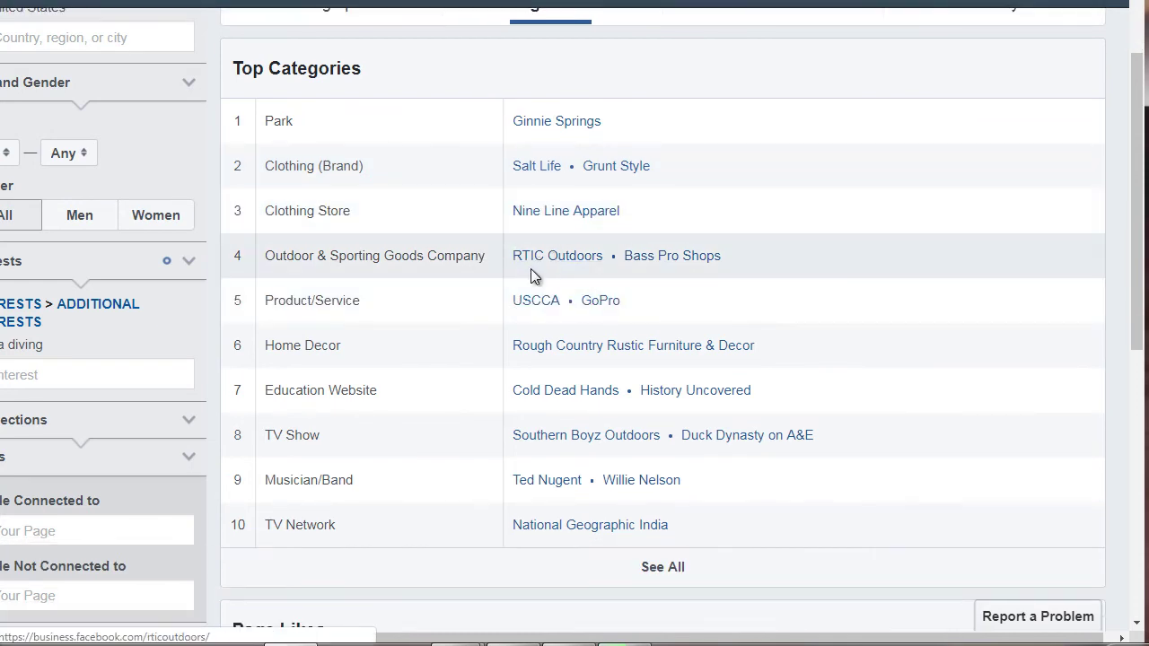
pyautogui.scroll(-1, 485, 265)
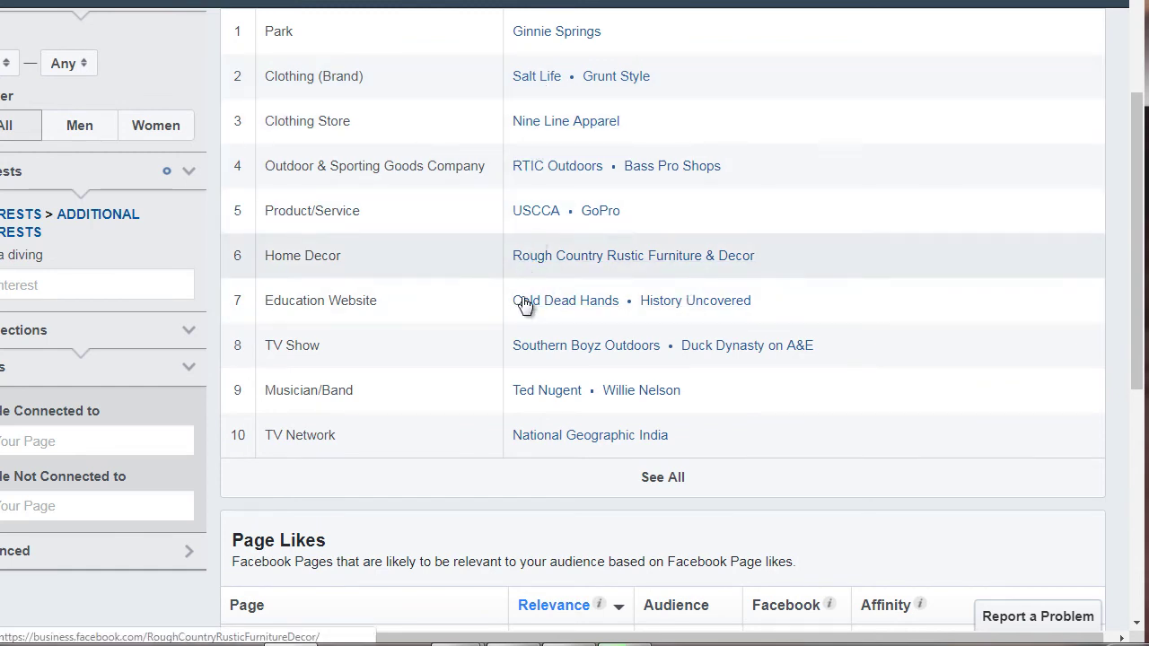
pyautogui.scroll(-1, 487, 308)
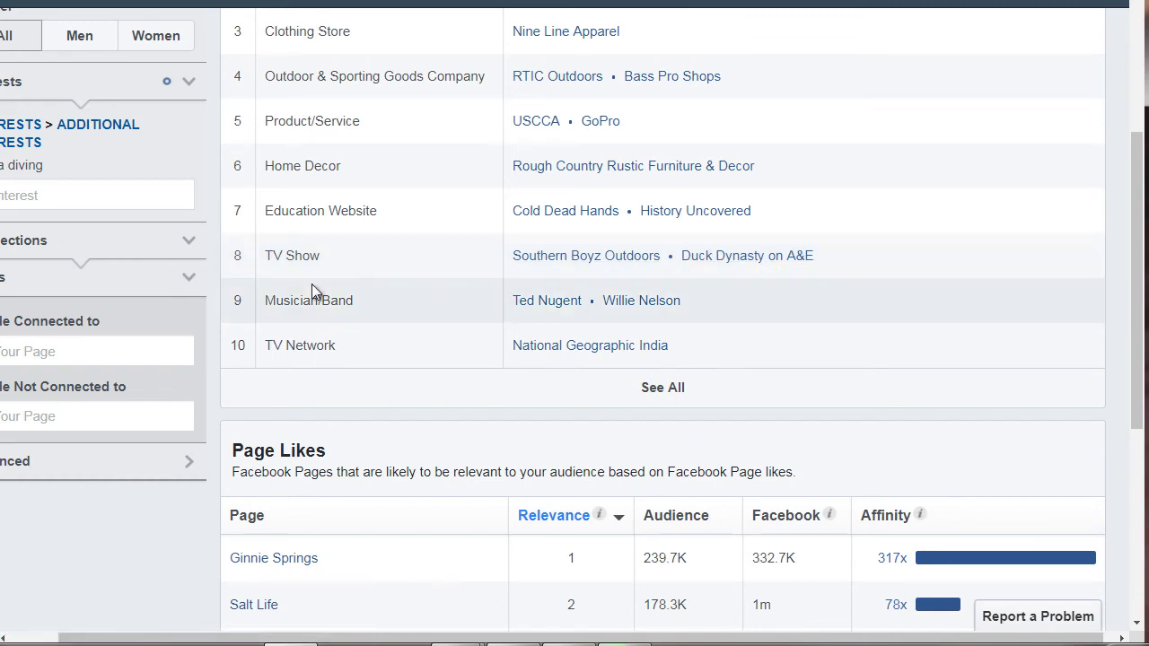
pyautogui.scroll(1, 314, 293)
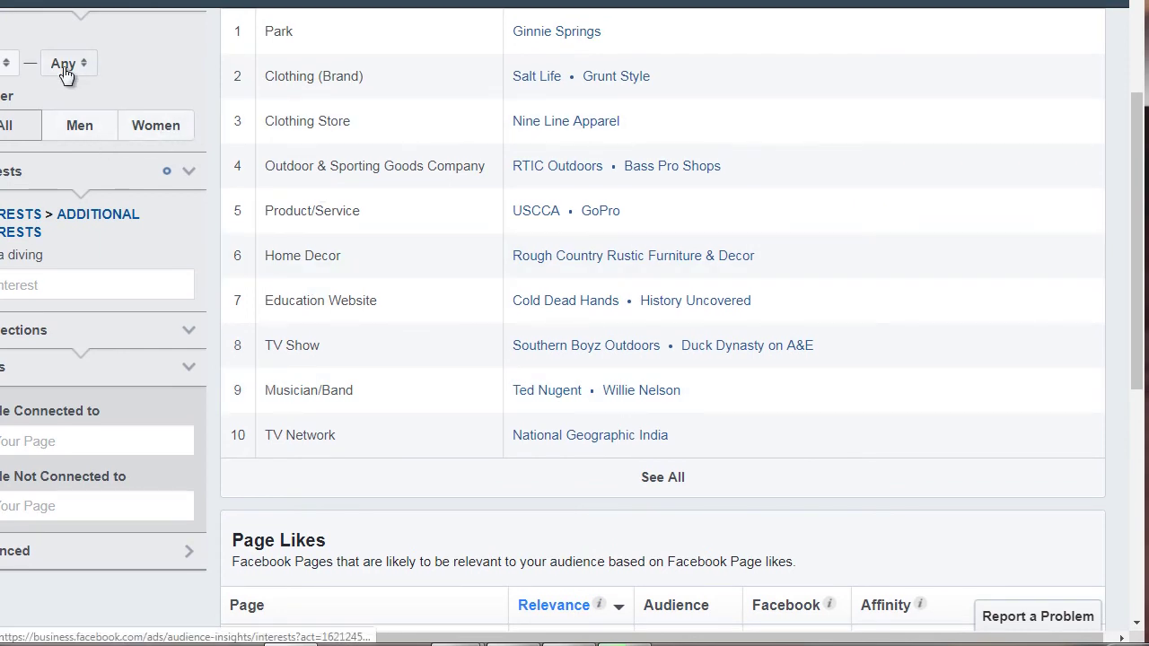
pyautogui.scroll(-1, 442, 301)
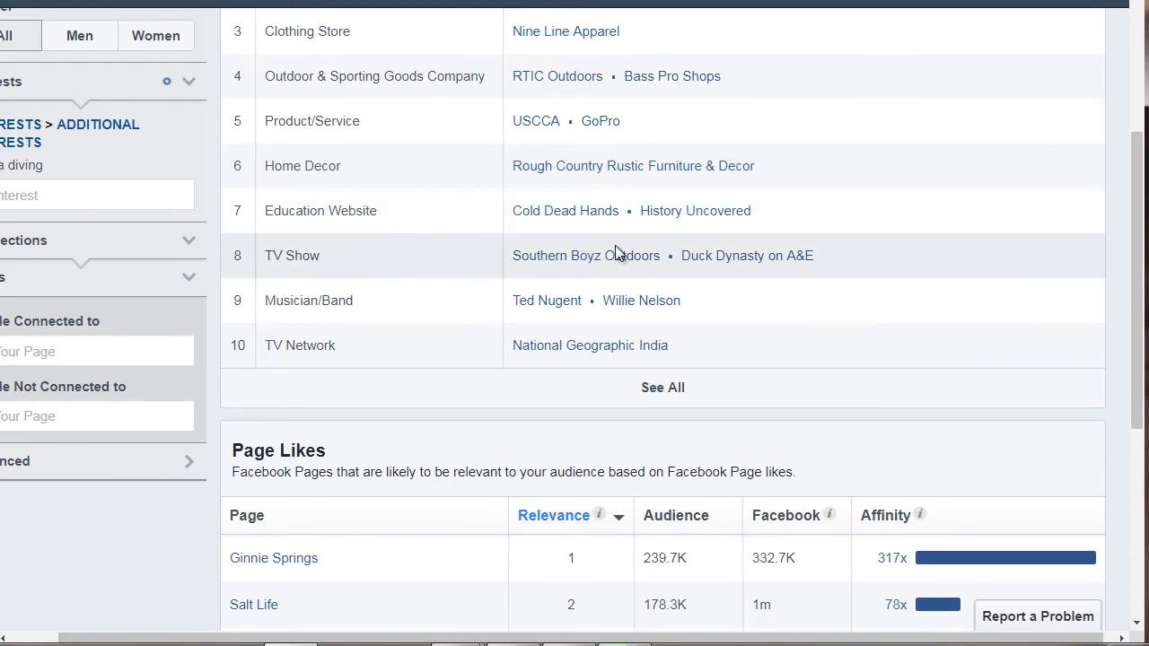
pyautogui.scroll(-3, 436, 289)
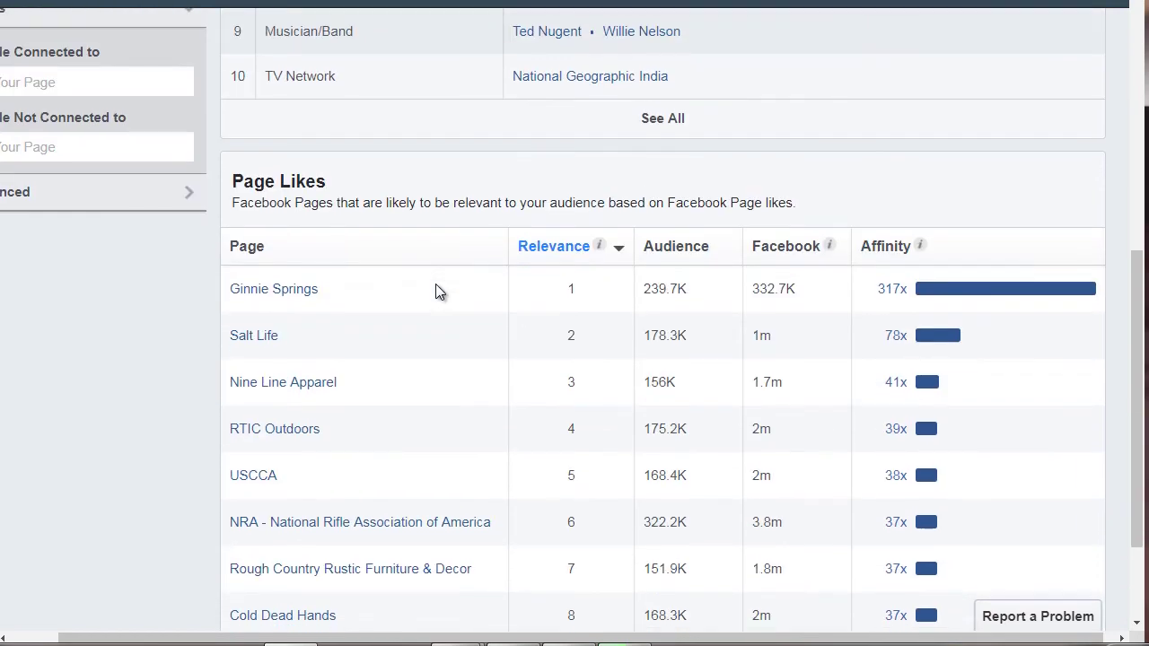
pyautogui.scroll(-1, 413, 289)
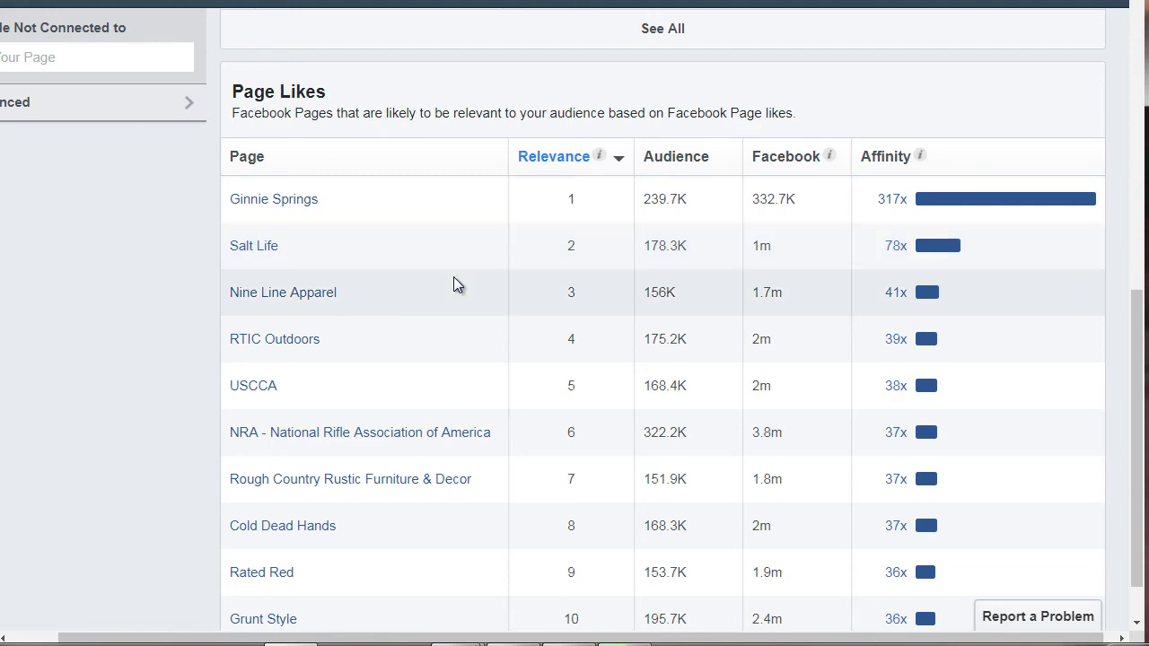
# Step: Show the audience's location data, dismiss the audience size notice and review the top cities
pyautogui.scroll(8, 453, 278)
pyautogui.scroll(-1, 453, 285)
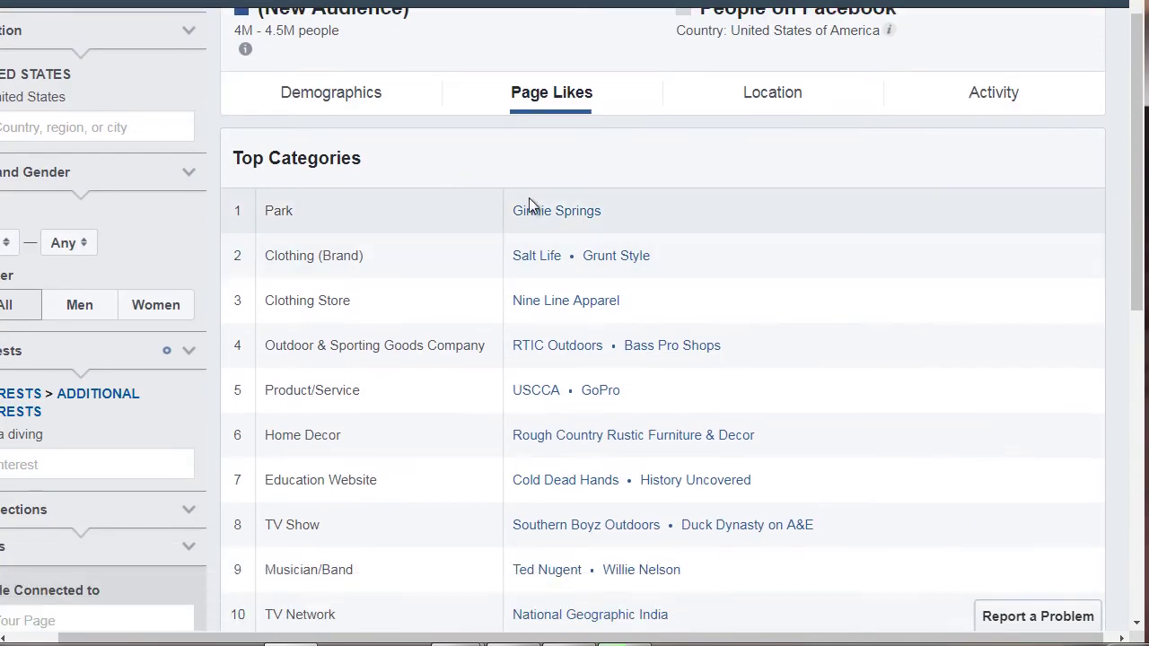
pyautogui.click(771, 99)
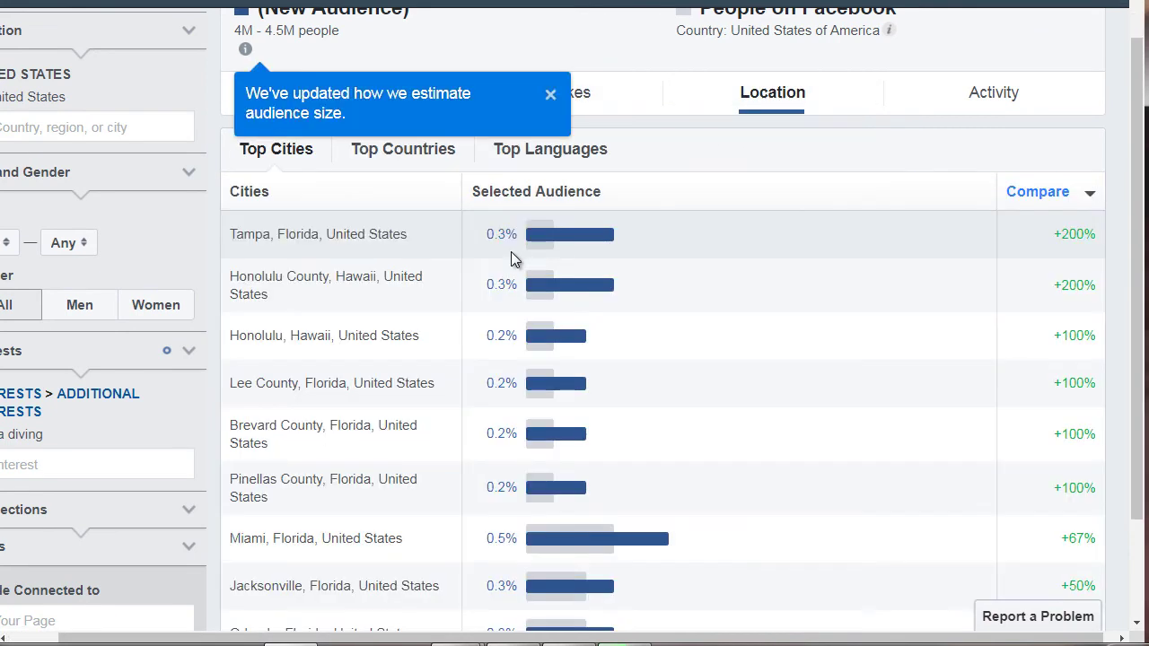
pyautogui.click(550, 95)
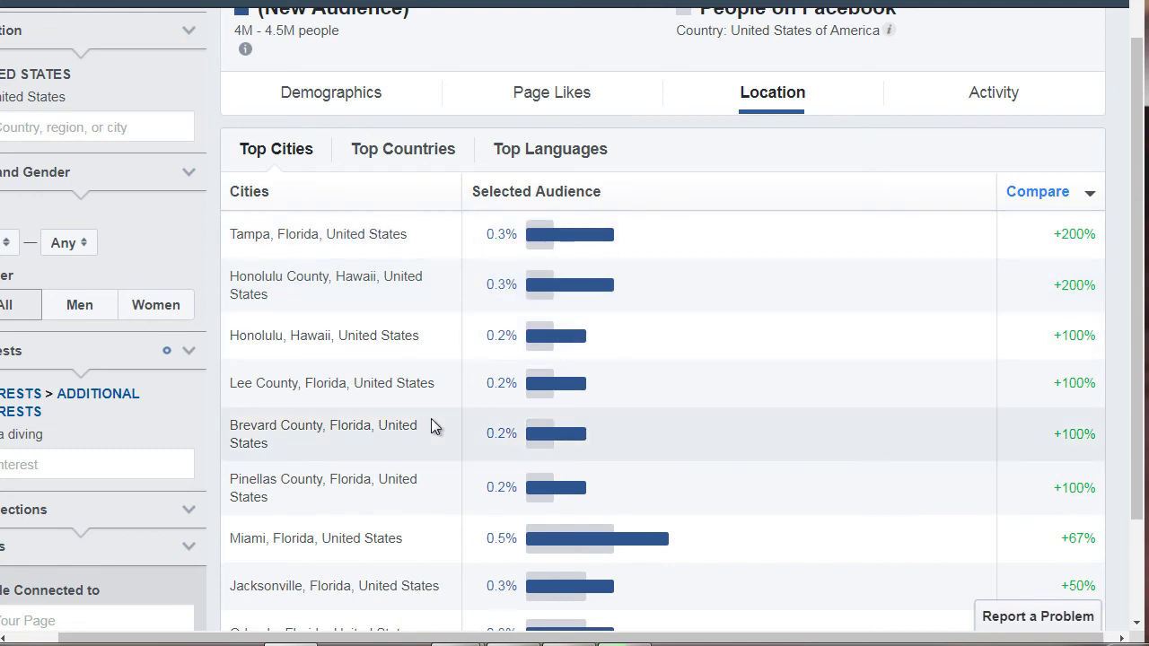
# Step: Review the audience's top countries and top languages, dismissing the repeated audience size notice
pyautogui.click(391, 151)
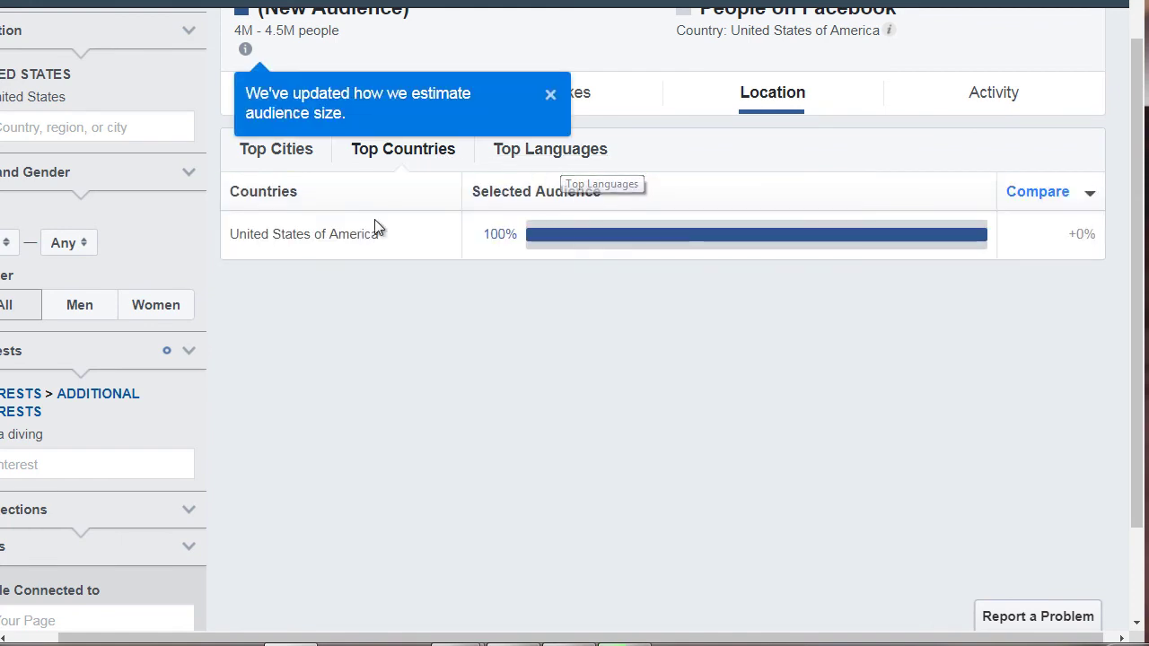
pyautogui.click(567, 150)
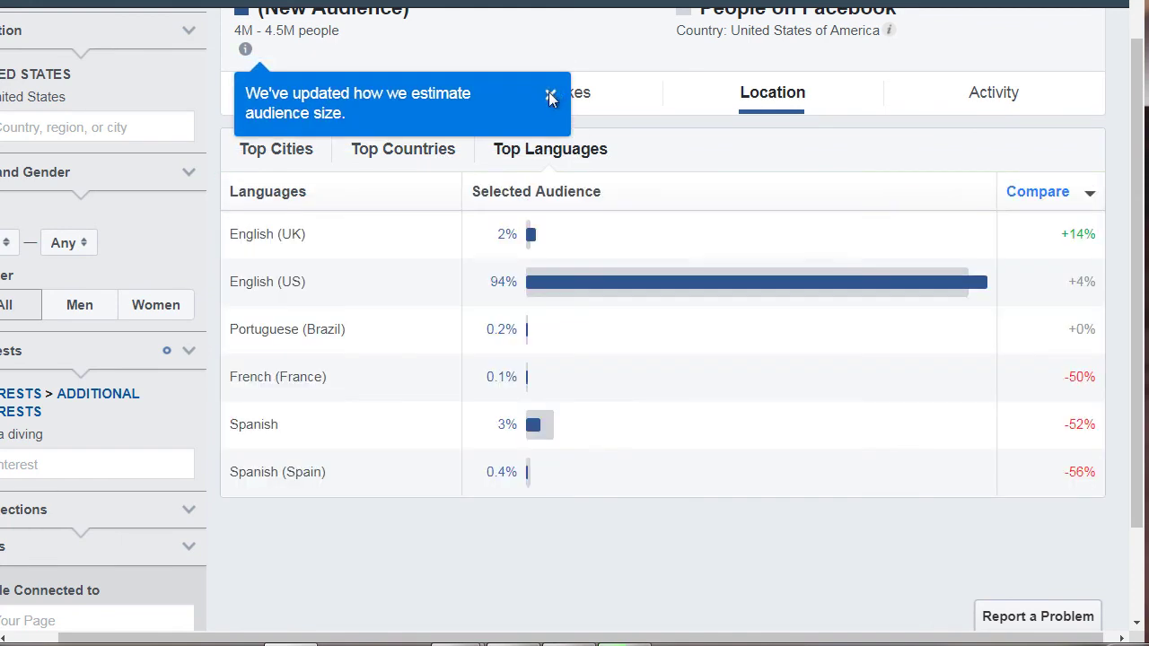
pyautogui.click(549, 95)
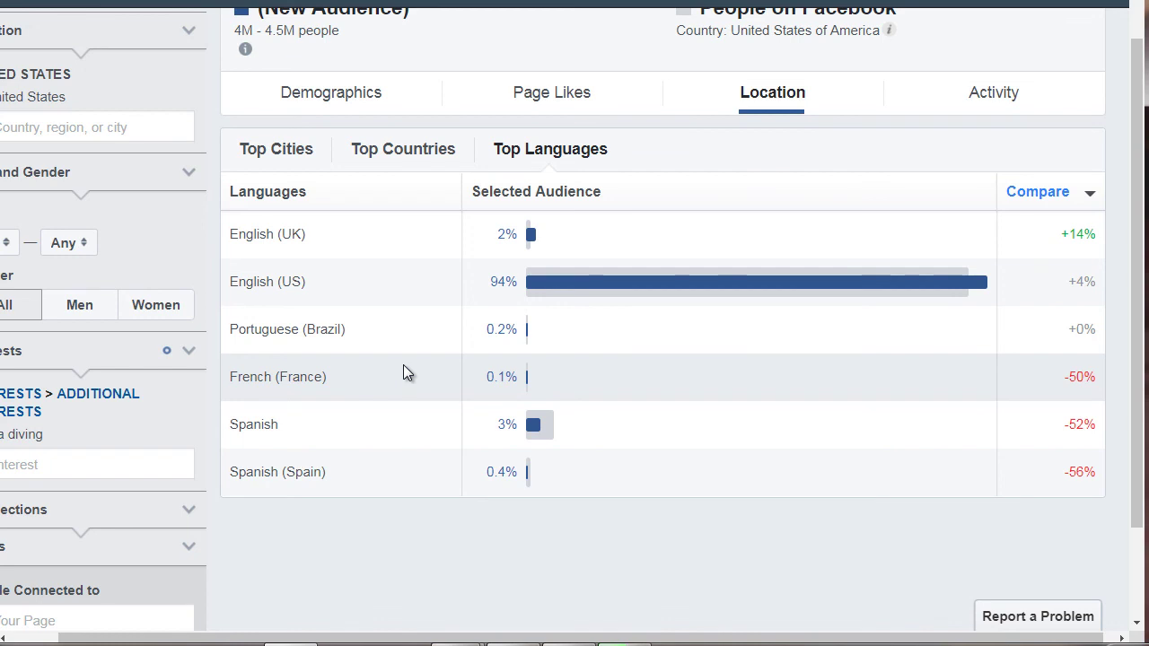
# Step: Open the audience's activity data, dismiss the audience size notice and examine the frequency of activities
pyautogui.click(996, 92)
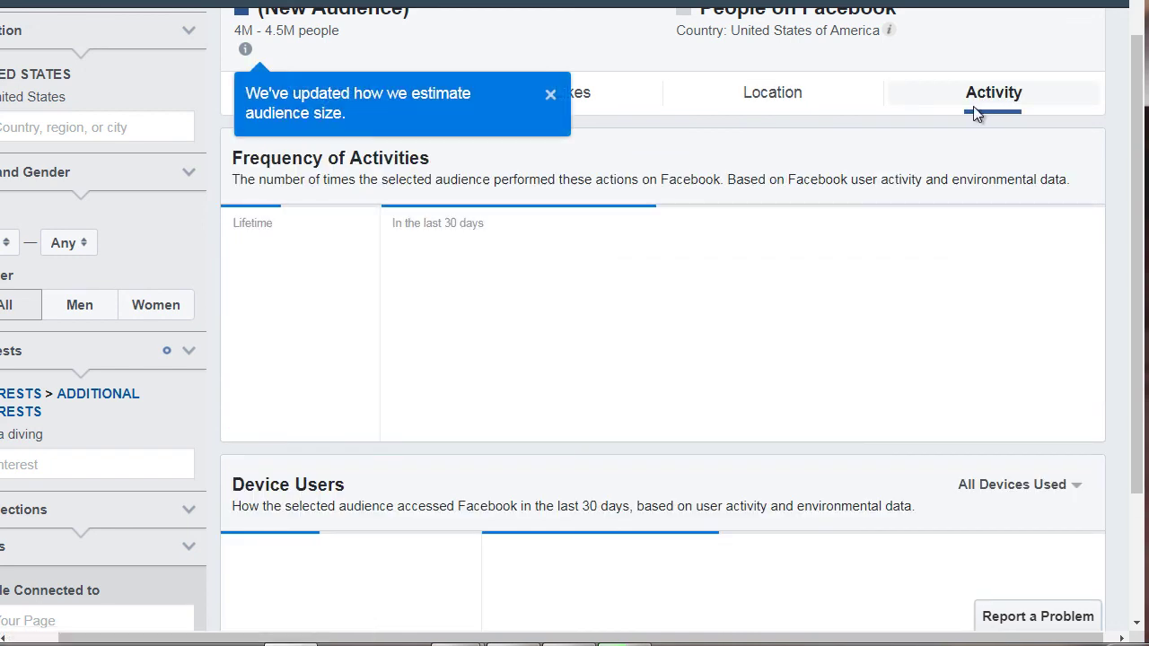
pyautogui.click(549, 95)
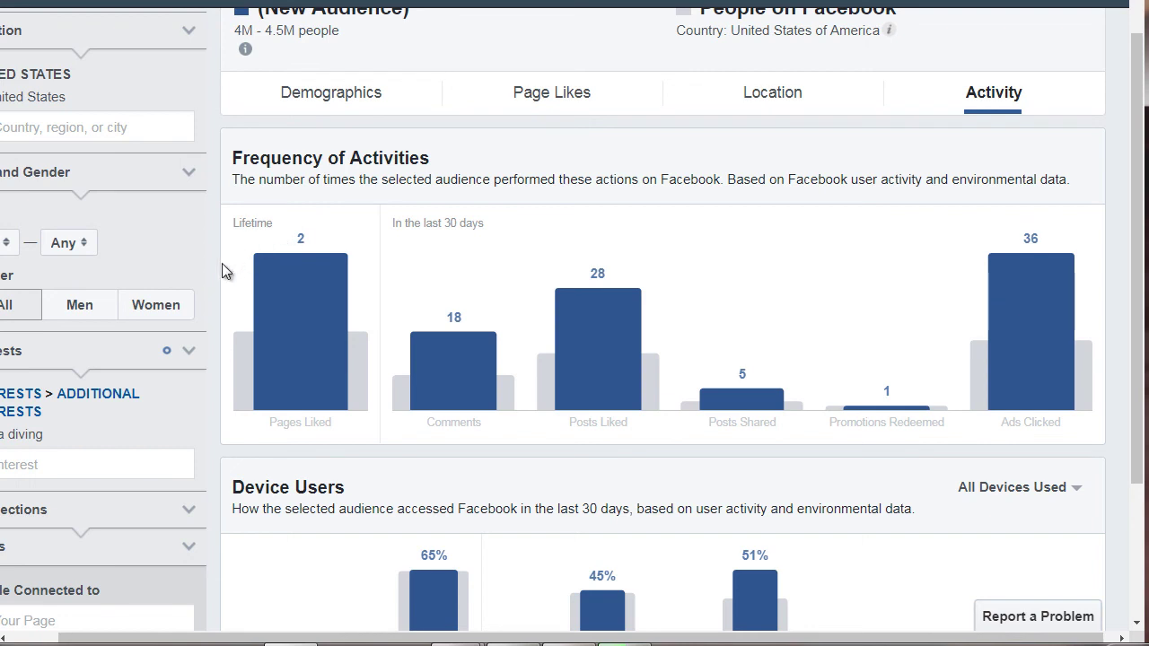
pyautogui.scroll(-1, 226, 267)
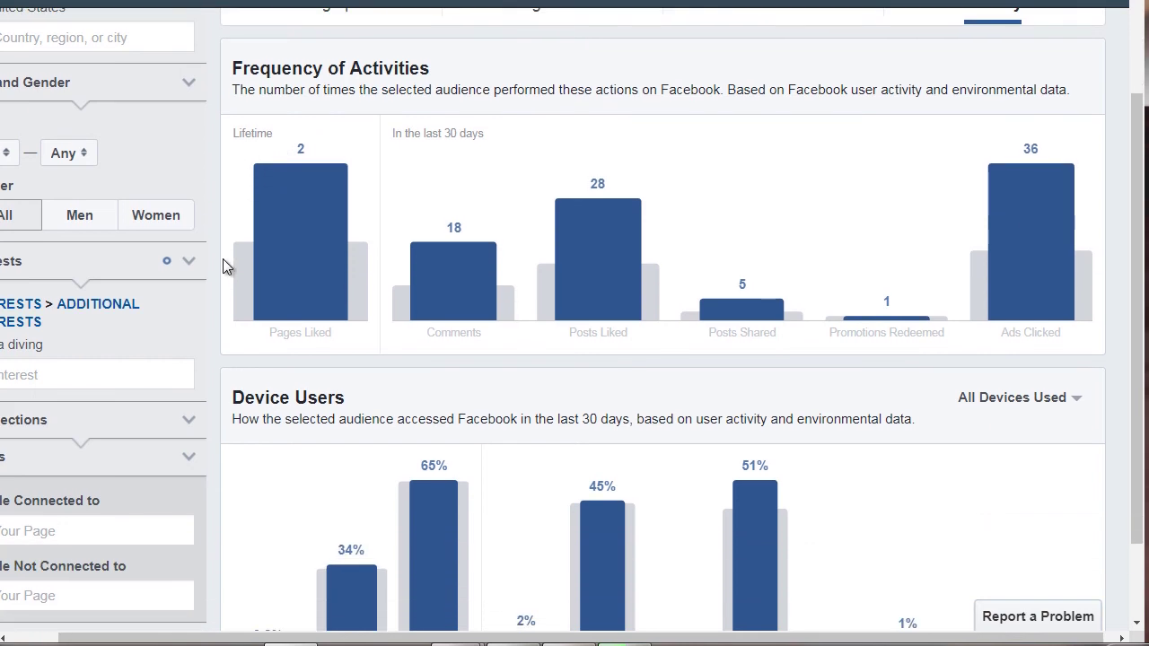
pyautogui.scroll(-1, 225, 267)
pyautogui.scroll(-1, 225, 267)
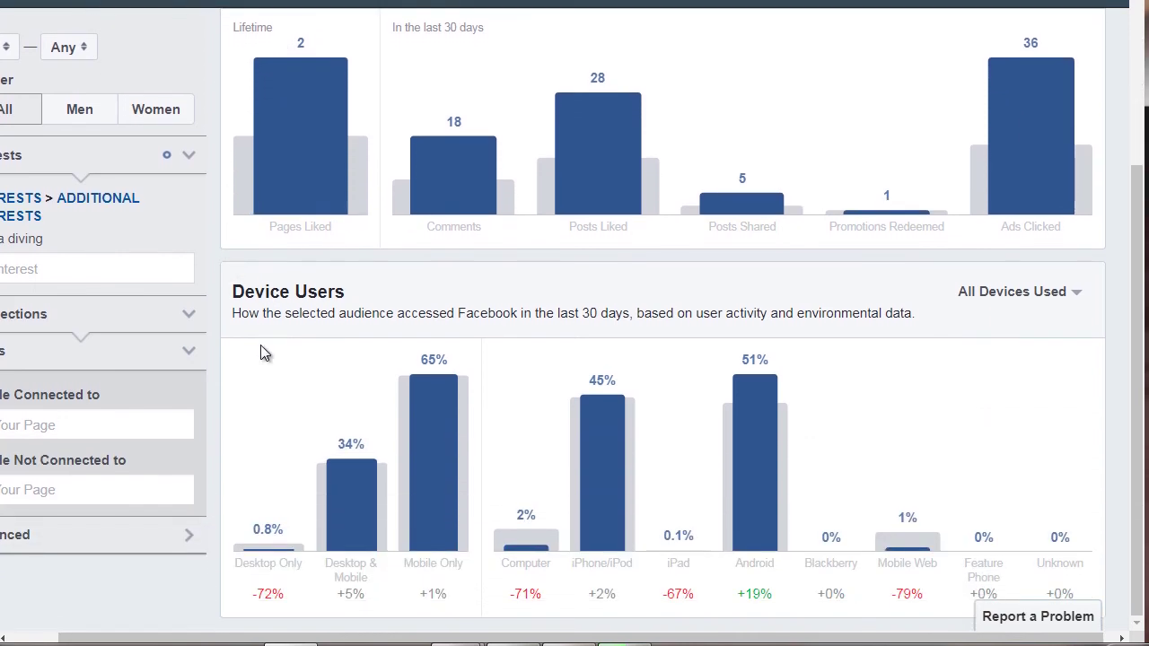
# Step: Compare the audience's device usage with all Facebook users across desktop, mobile, iPhone/iPod, Android and computer, and recheck the activity frequency
pyautogui.moveTo(435, 481)
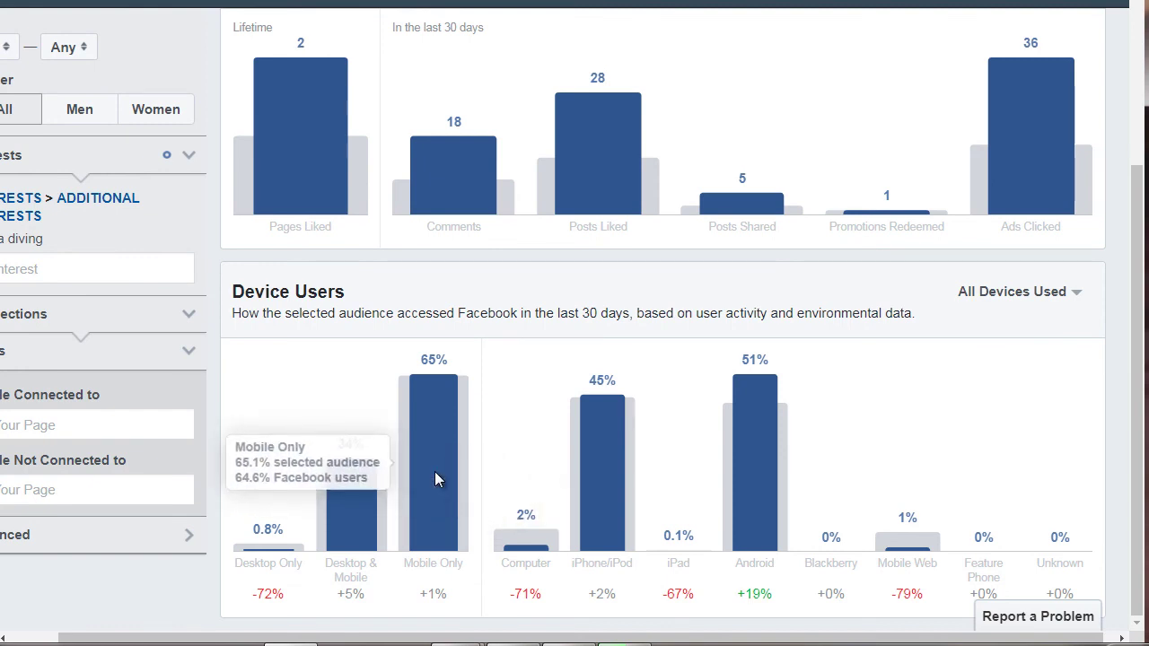
pyautogui.moveTo(616, 444)
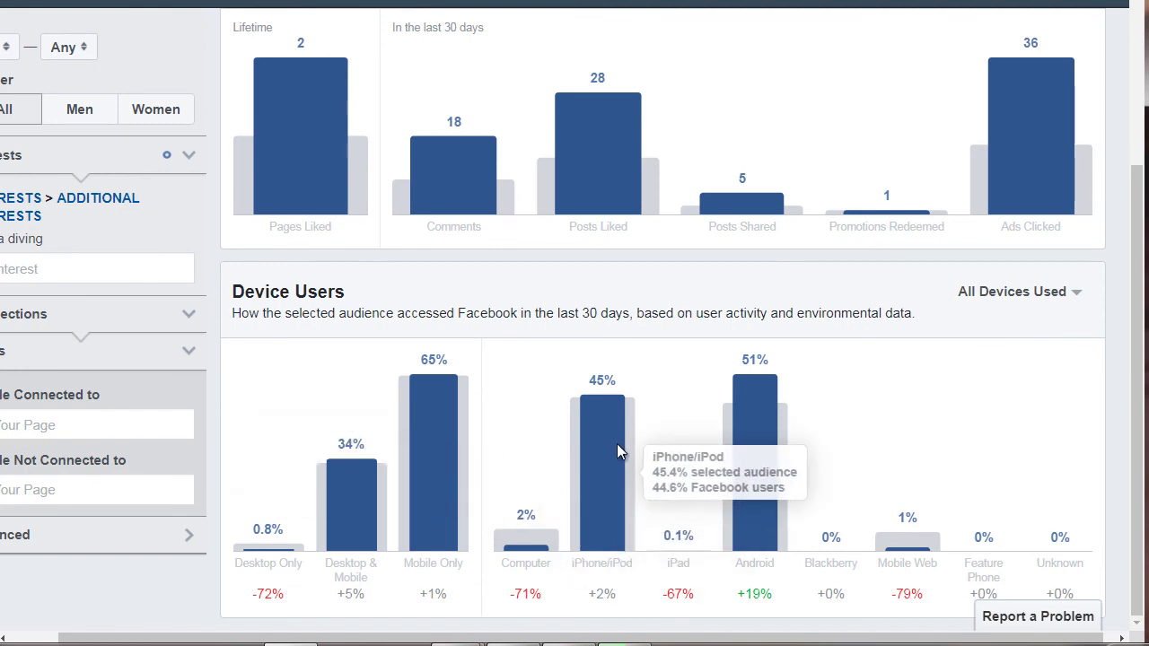
pyautogui.moveTo(781, 449)
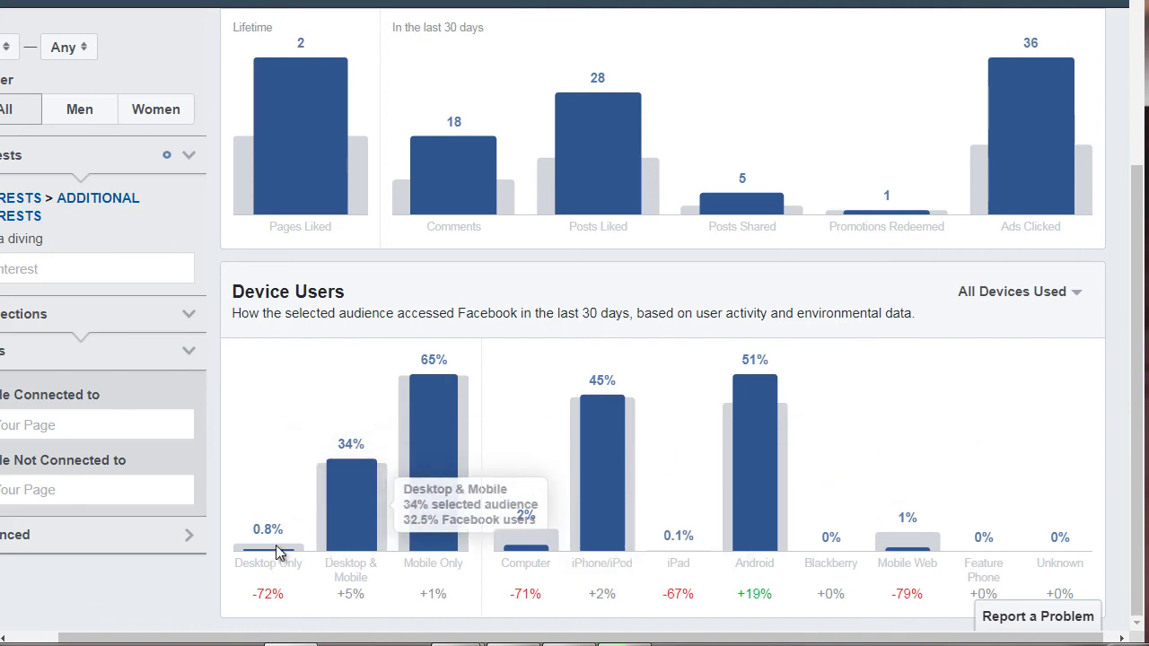
pyautogui.moveTo(281, 536)
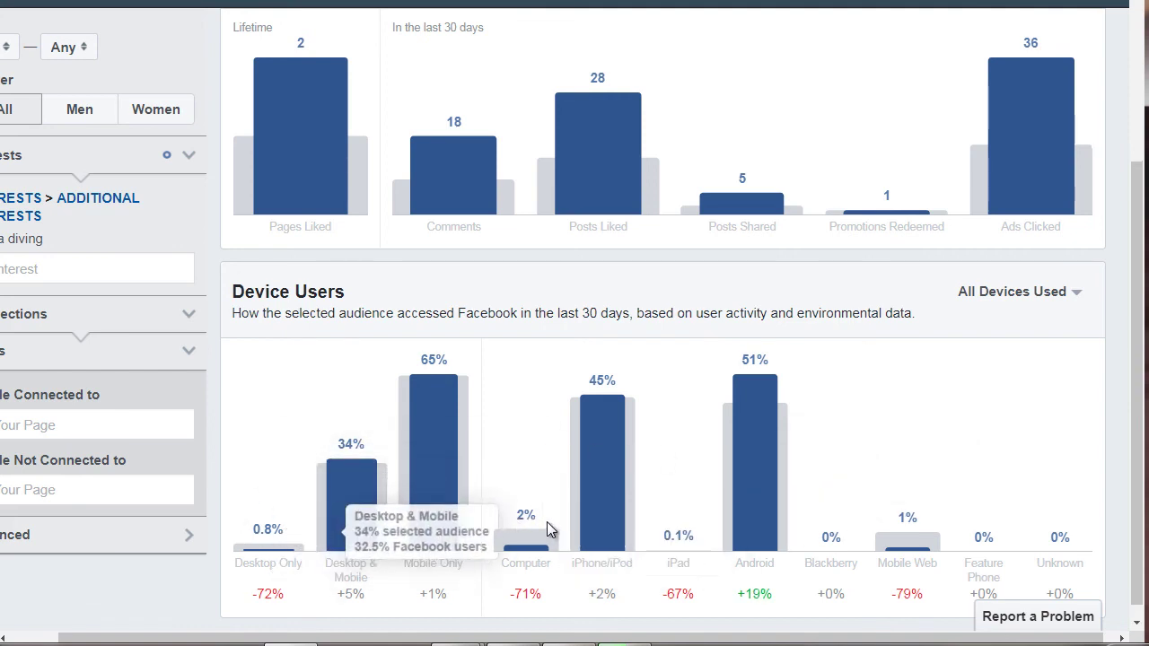
pyautogui.moveTo(538, 549)
pyautogui.moveTo(229, 430)
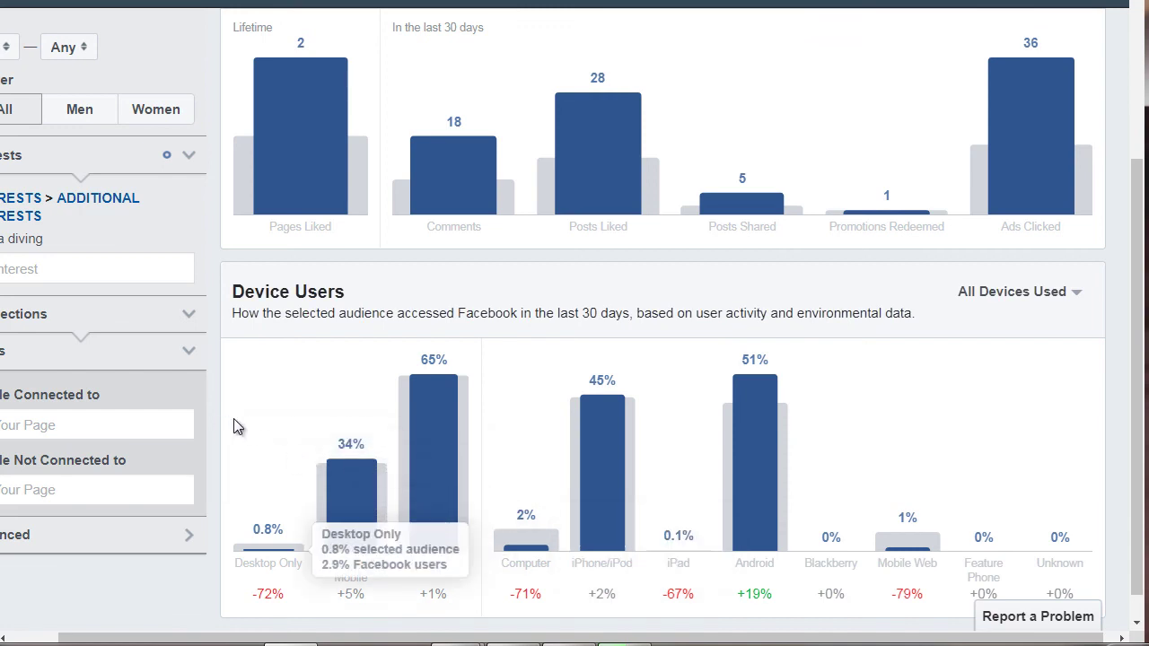
pyautogui.scroll(2, 240, 423)
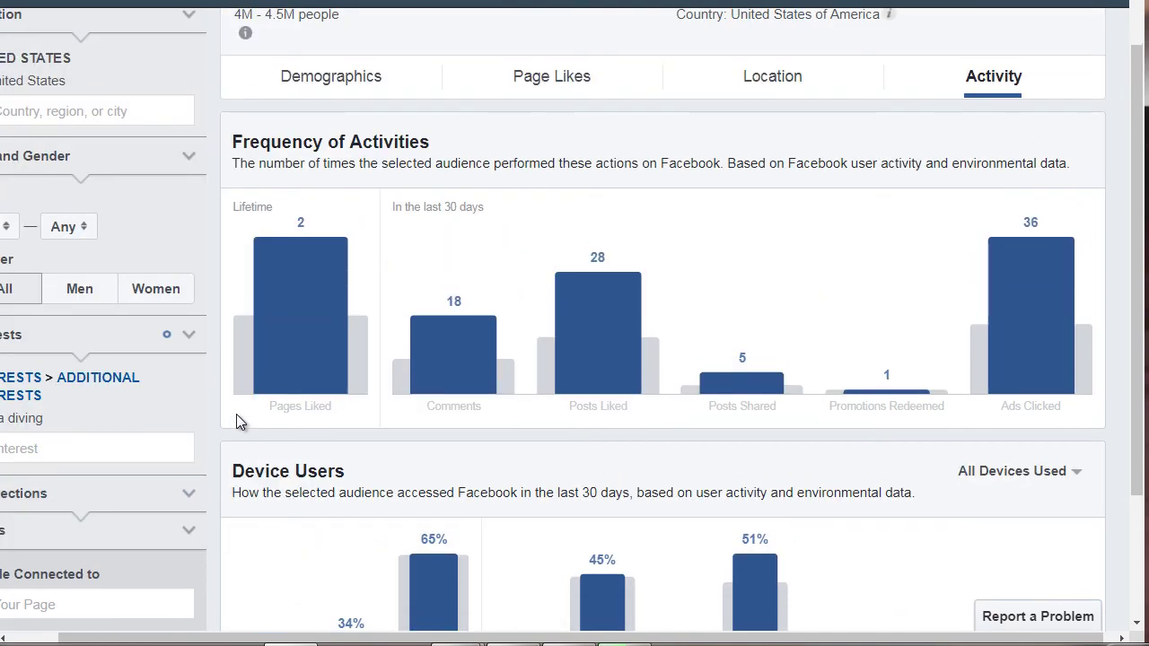
pyautogui.scroll(-2, 240, 423)
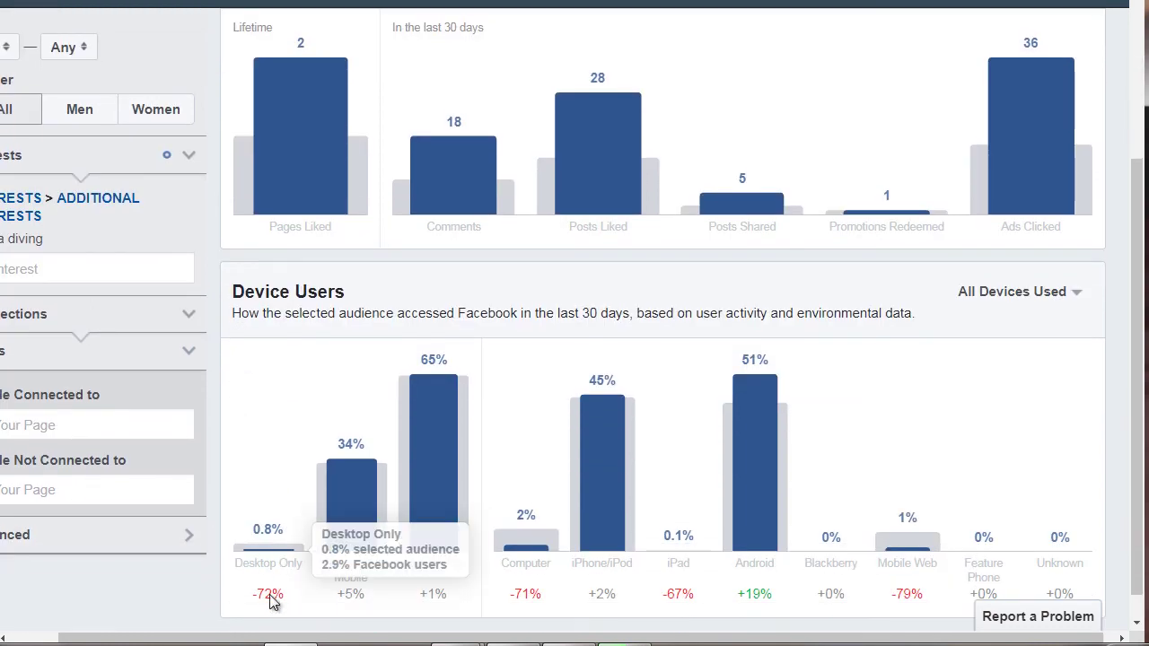
pyautogui.hscroll(-1, 314, 530)
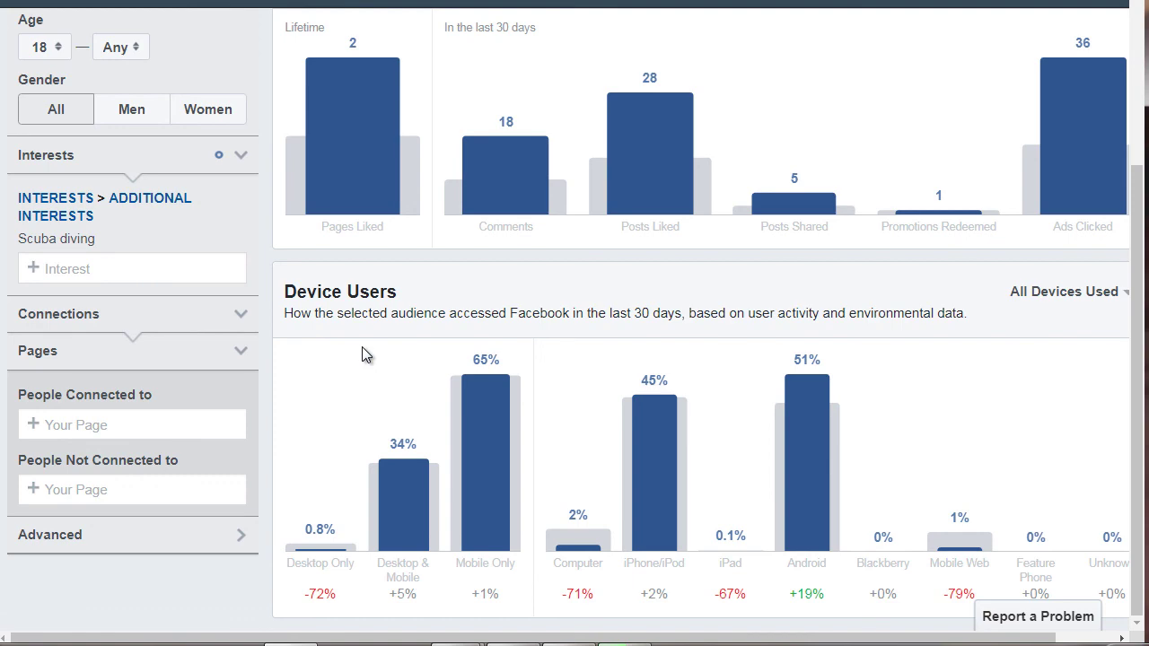
pyautogui.scroll(3, 362, 356)
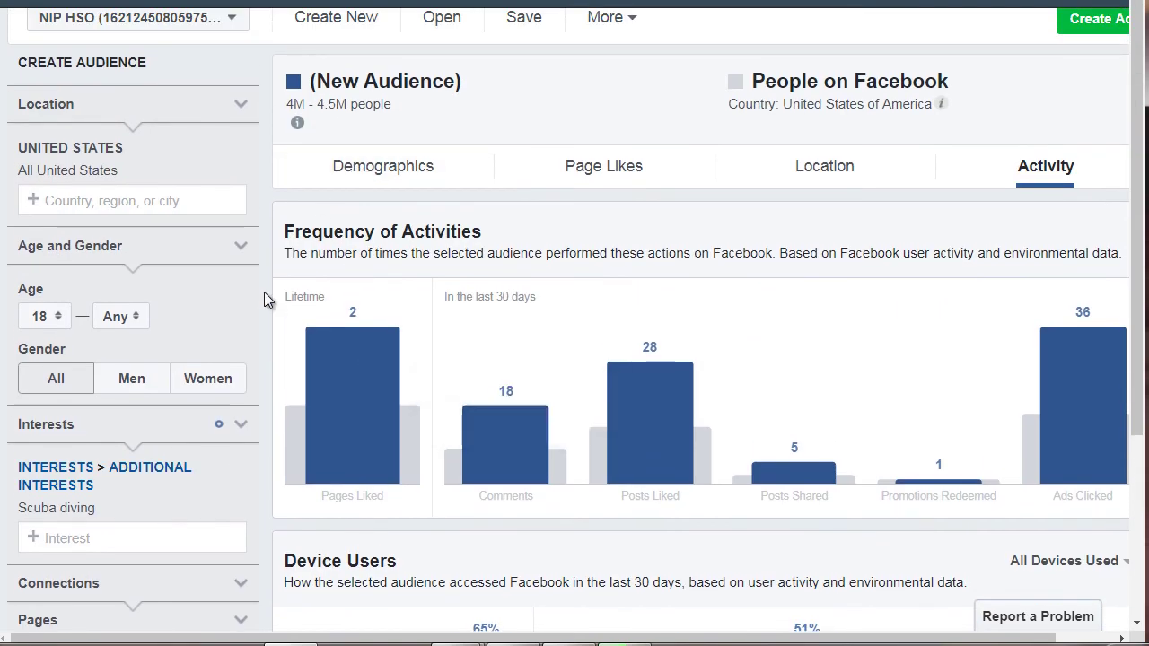